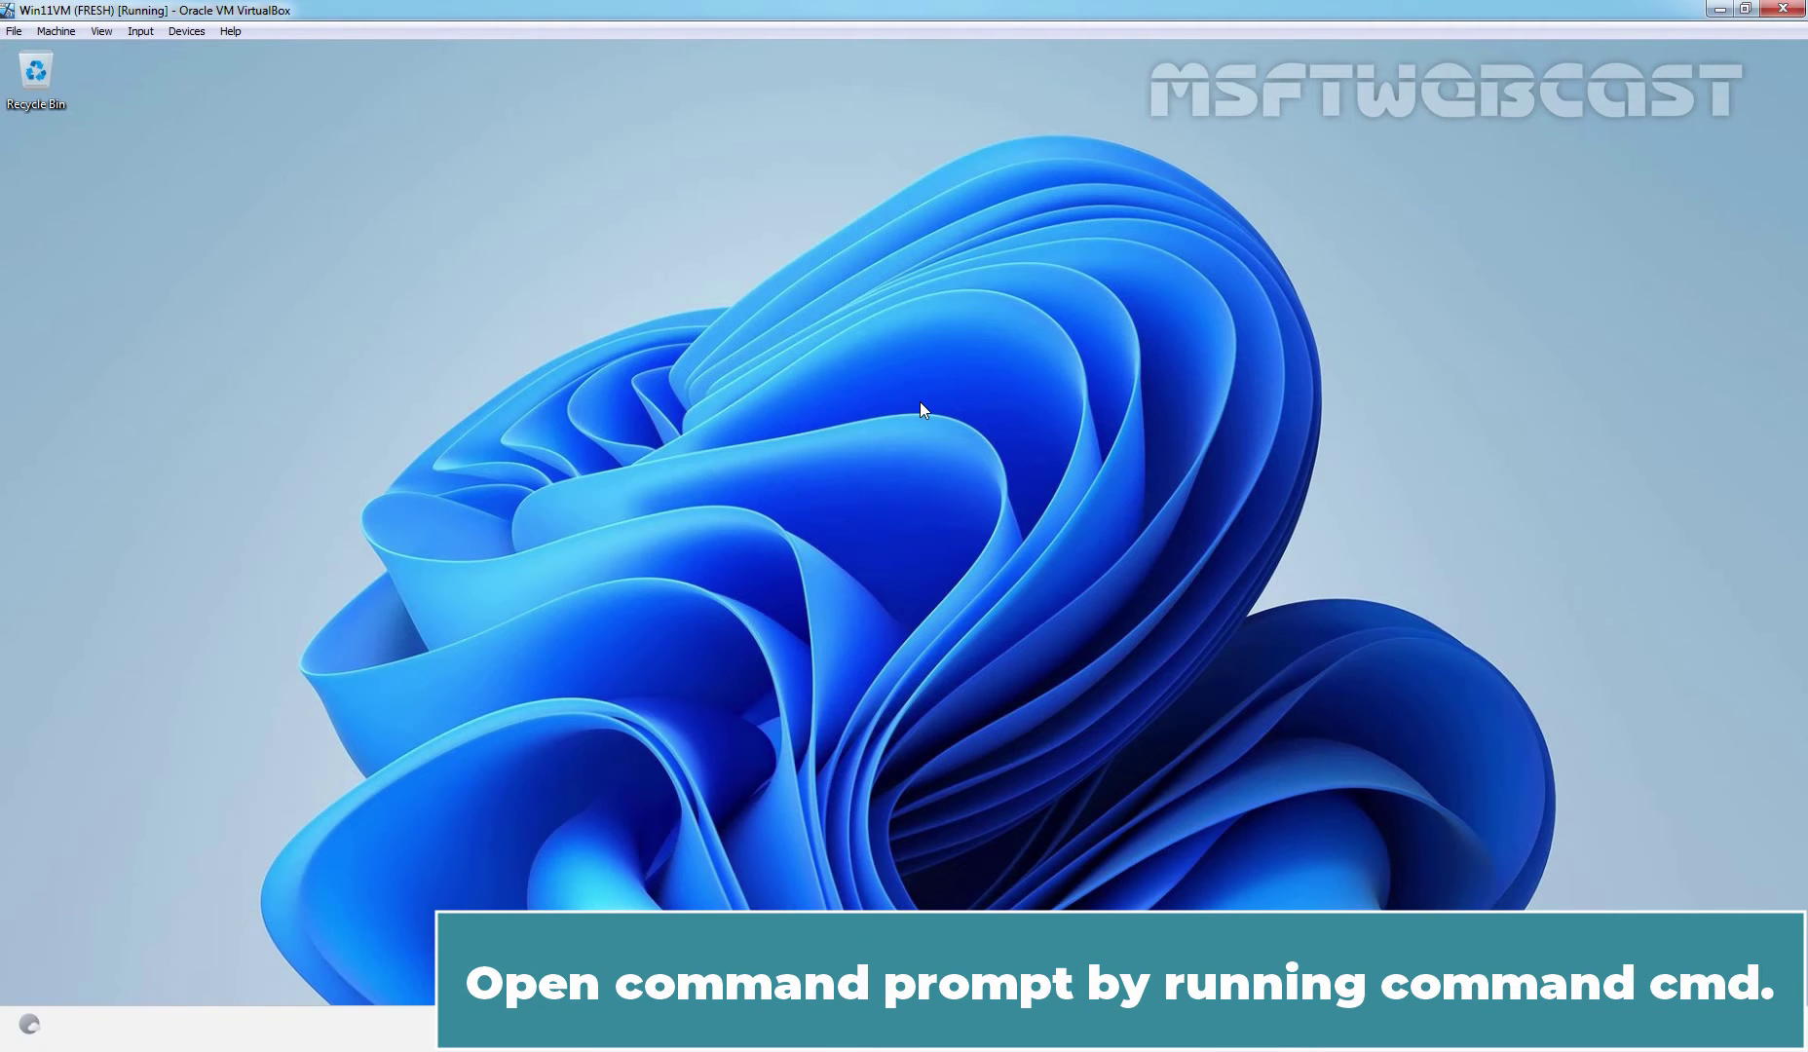
# - From Command Prompt, ping msftwebcast.com (172.18.72.50, 0% loss) and display hostname WIN11-VM01
pyautogui.press('super+r')
pyautogui.write('cmd')
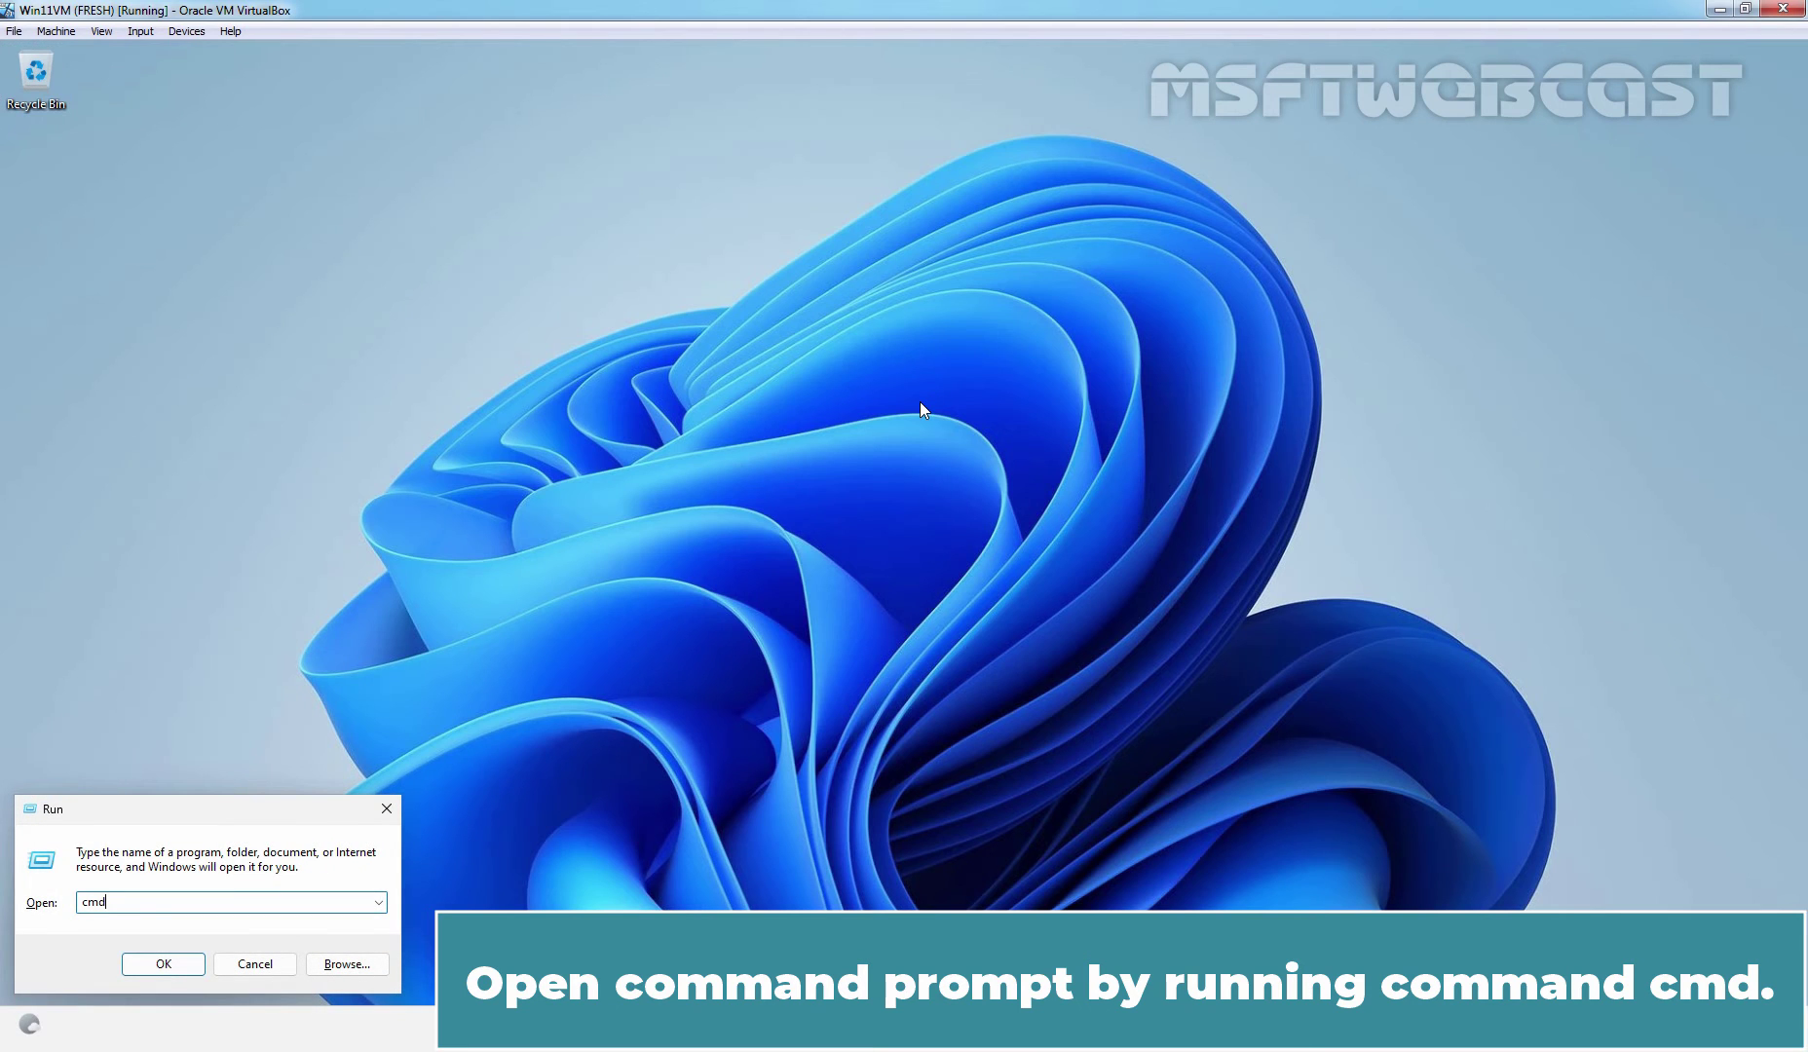
pyautogui.press('Return')
pyautogui.write('ping msftwe')
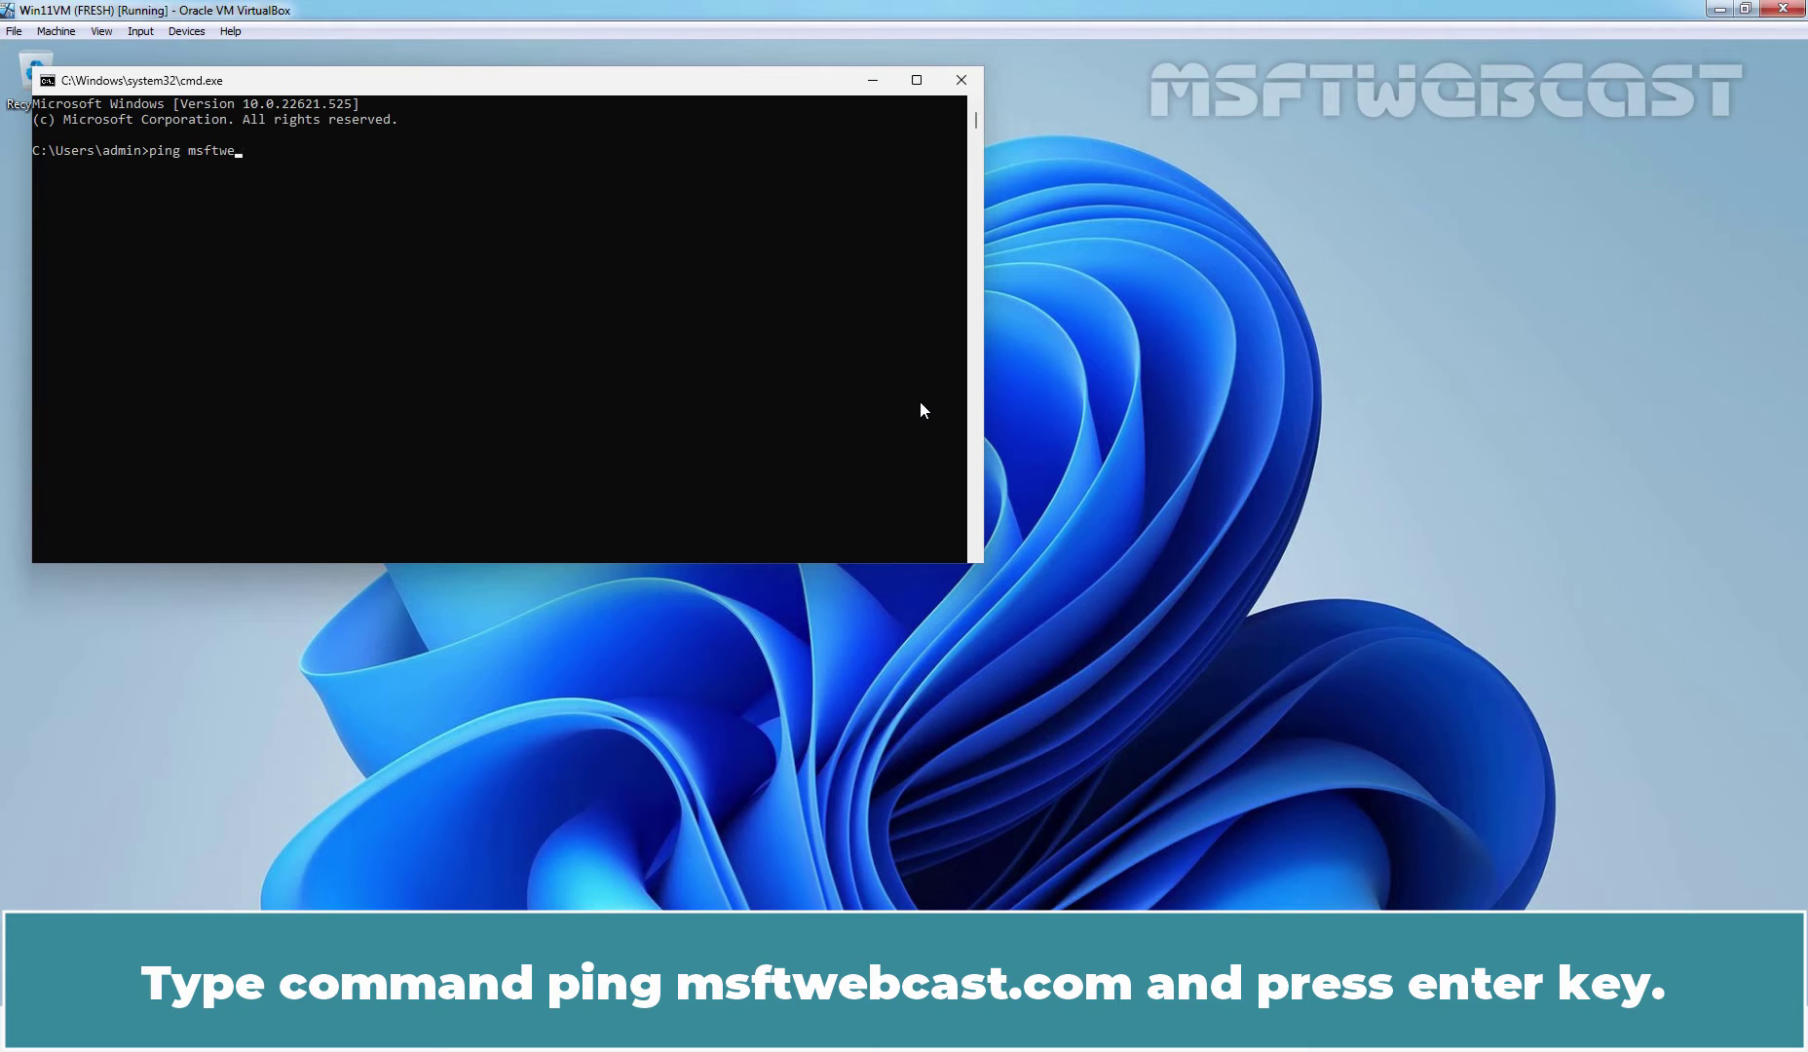
pyautogui.write('bcast.com')
pyautogui.press('Return')
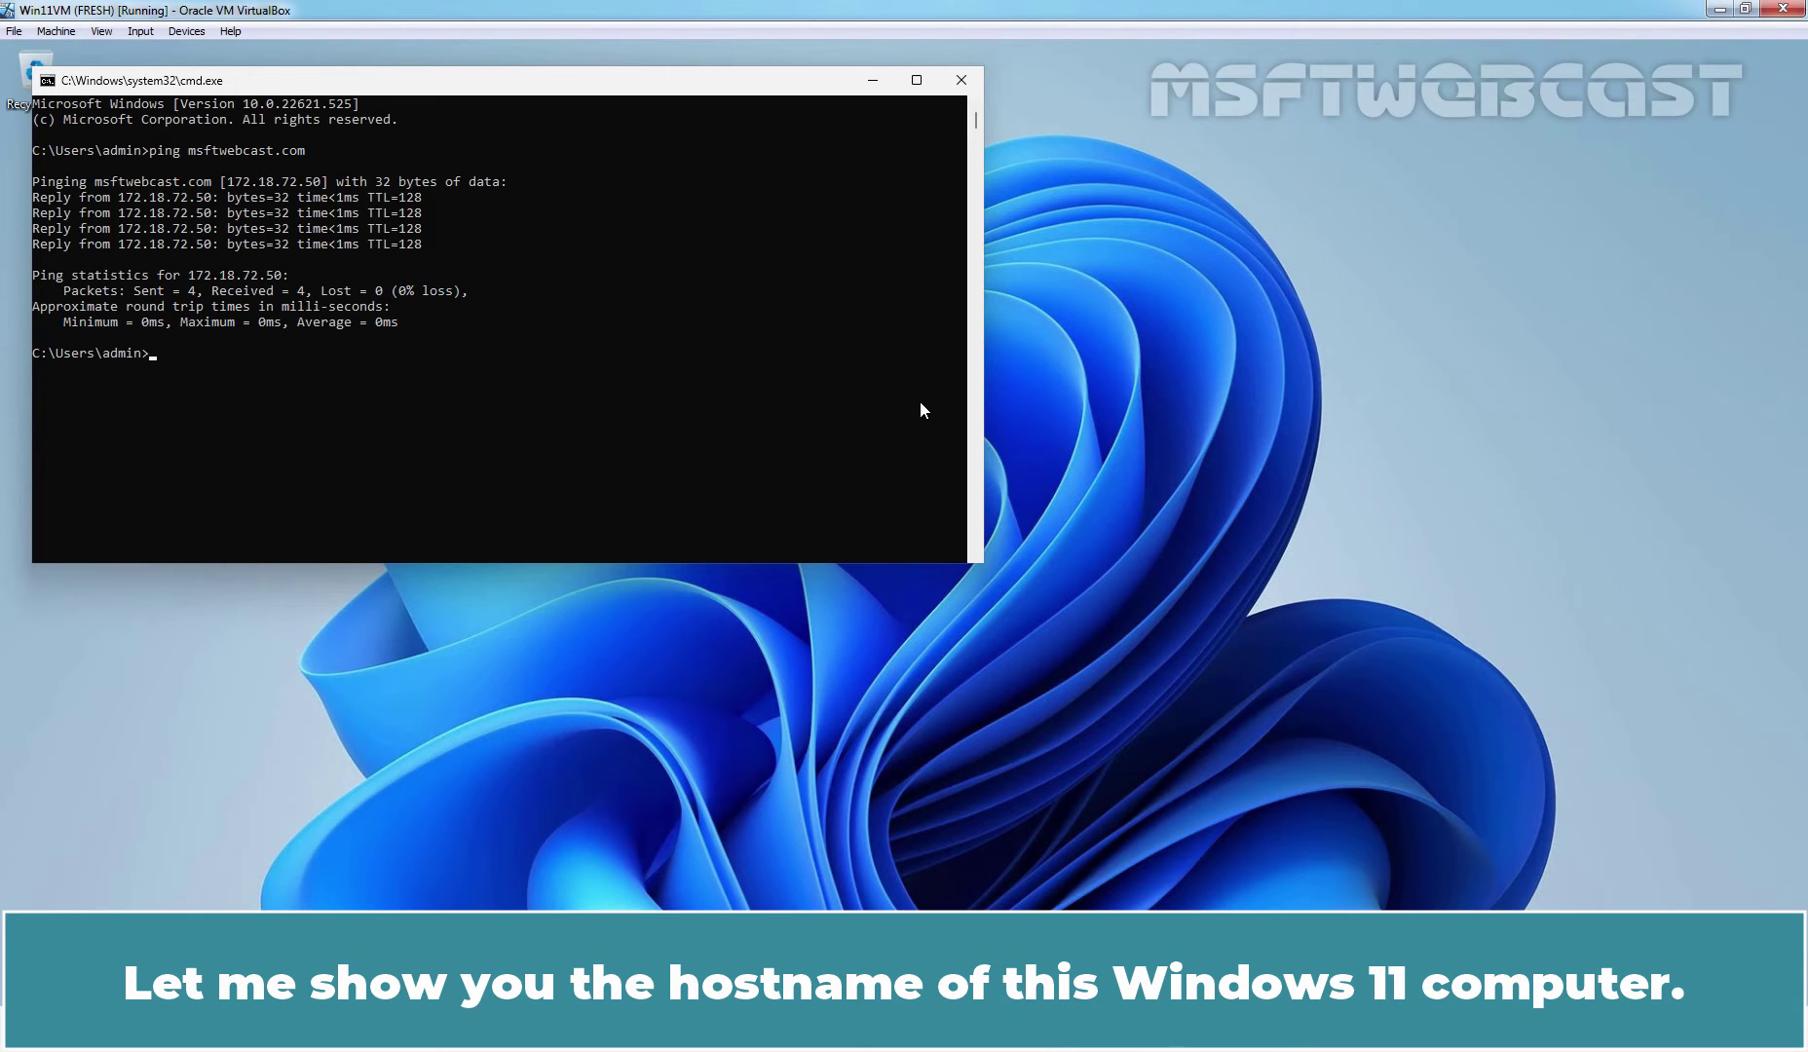
pyautogui.write('hostname')
pyautogui.press('Return')
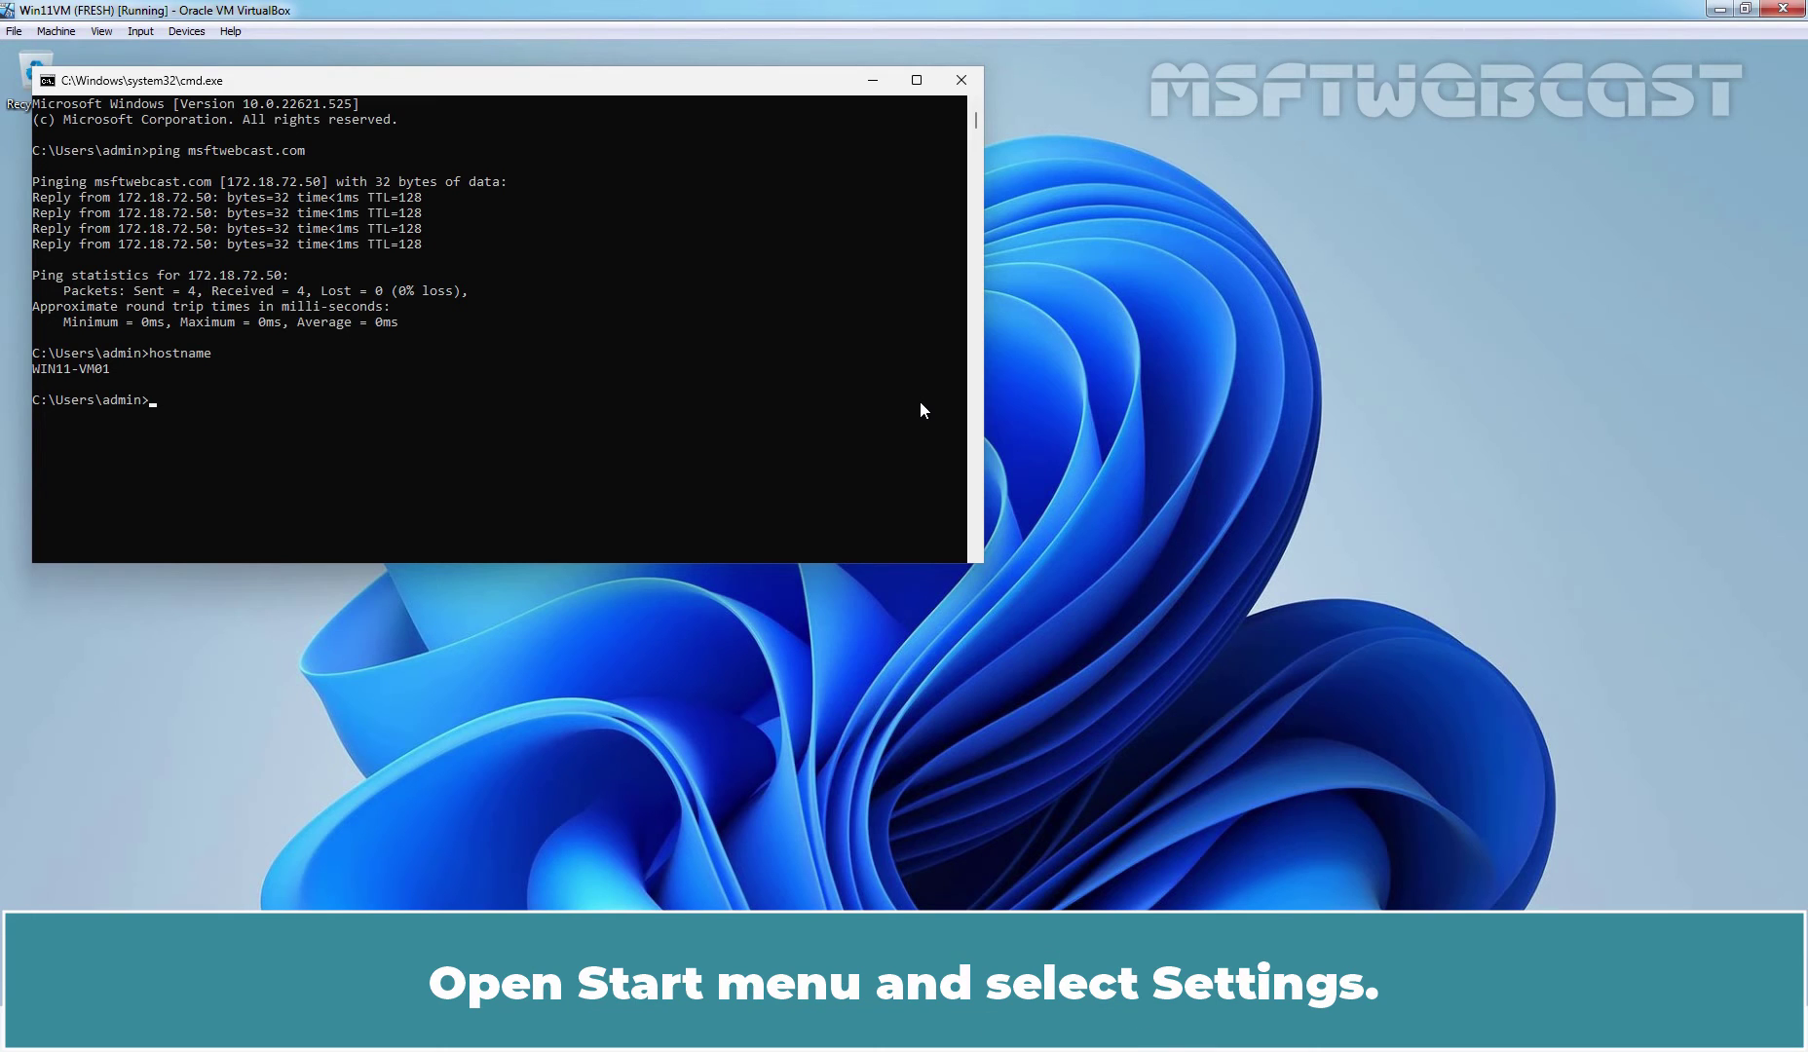
# - Go to Settings > Accounts > Access work or school and start connecting an account
pyautogui.press('super')
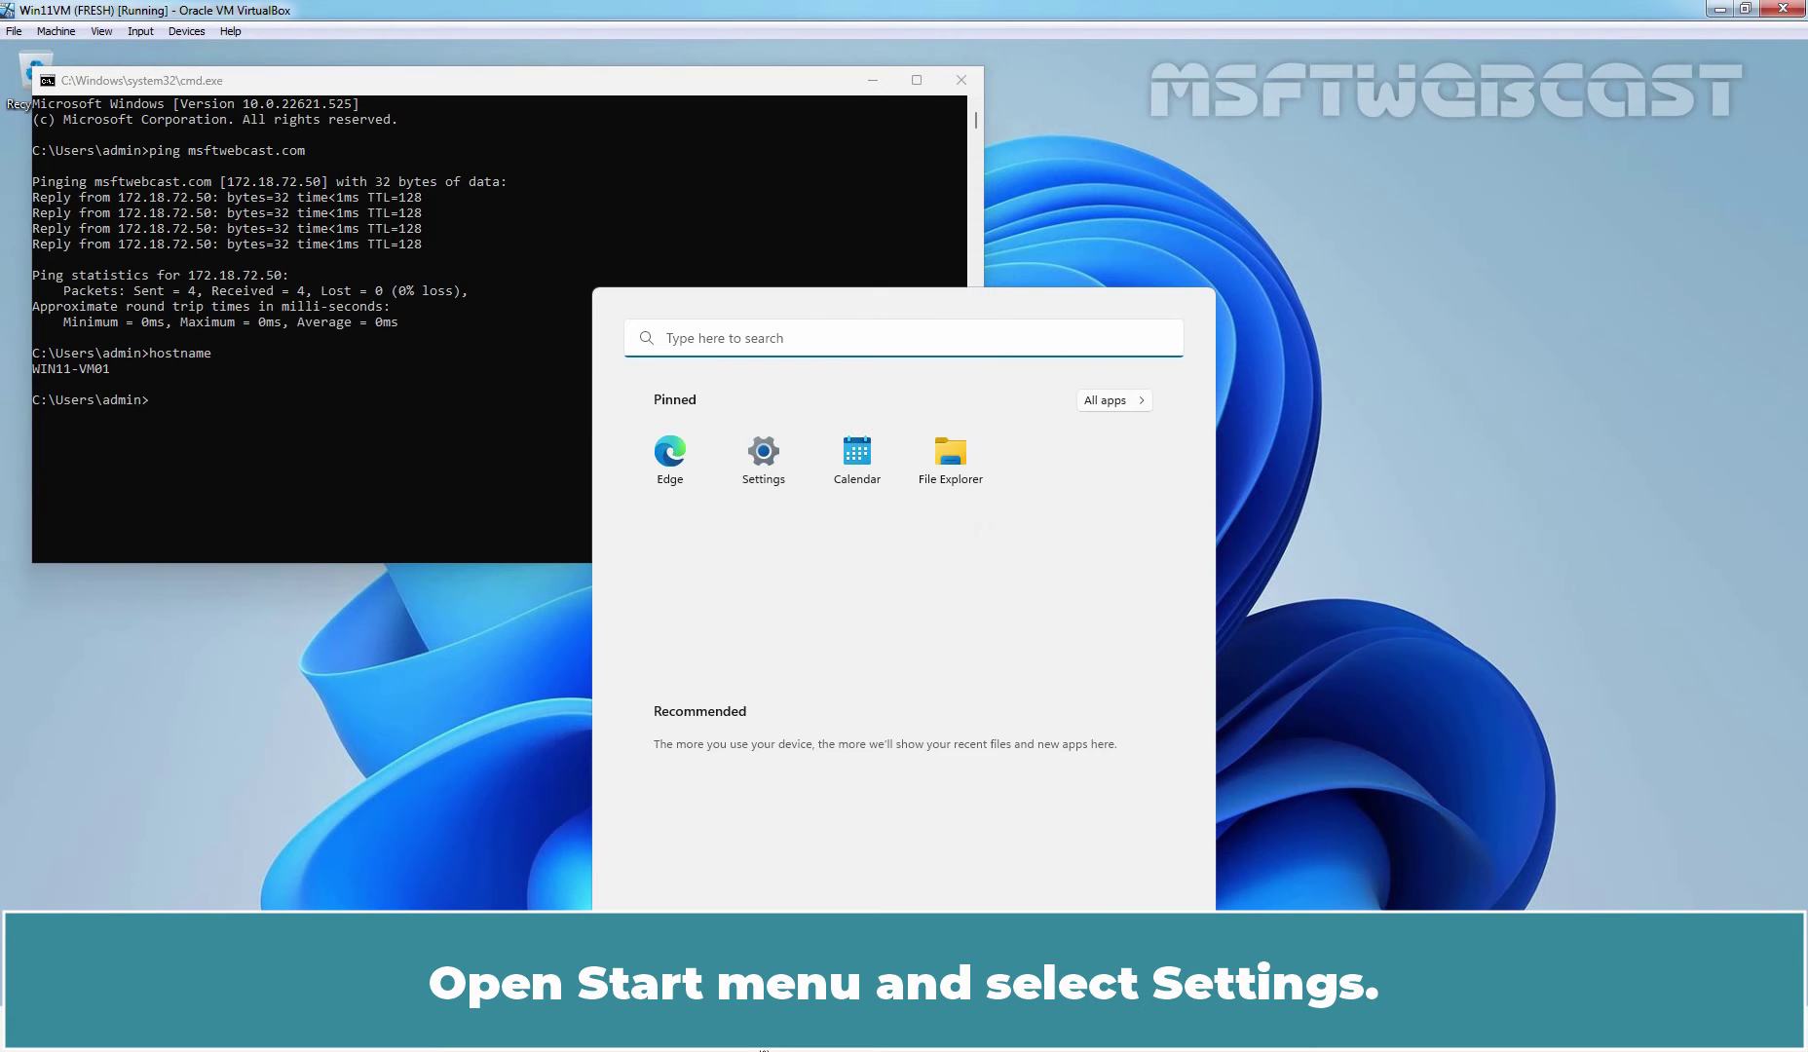
pyautogui.click(753, 458)
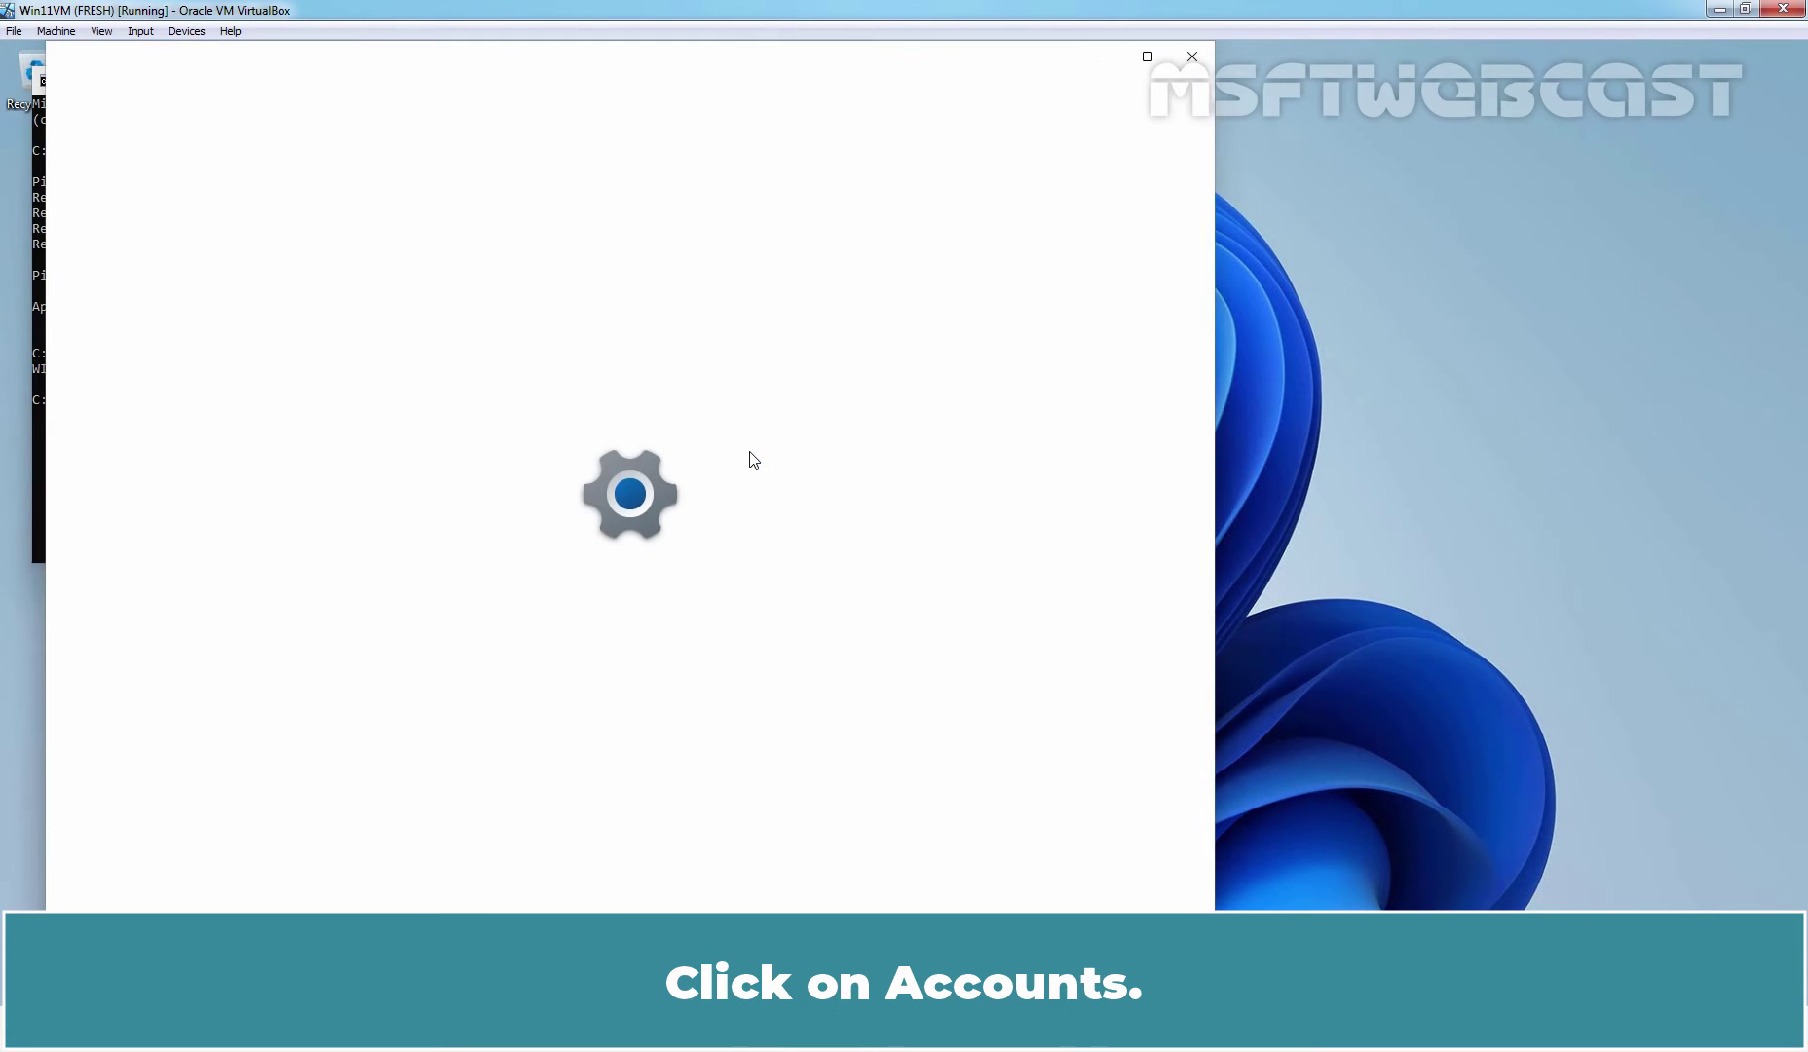
pyautogui.click(145, 448)
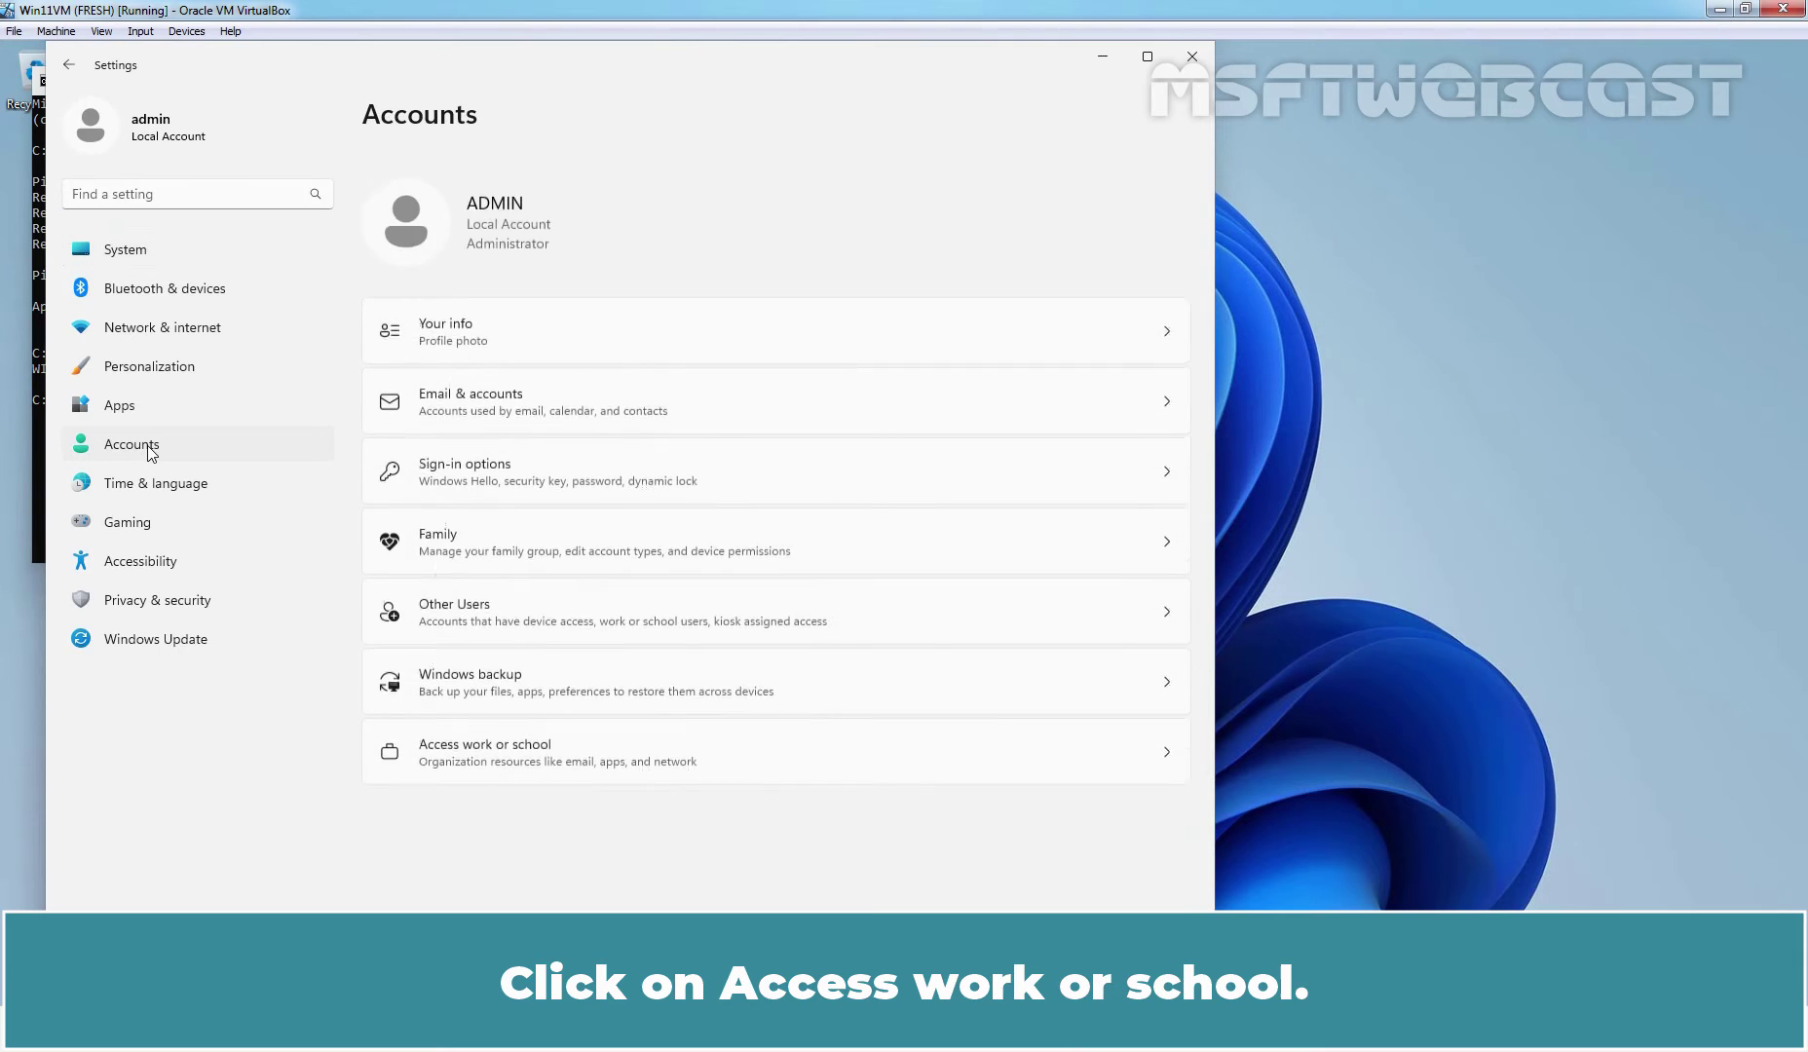
pyautogui.click(499, 733)
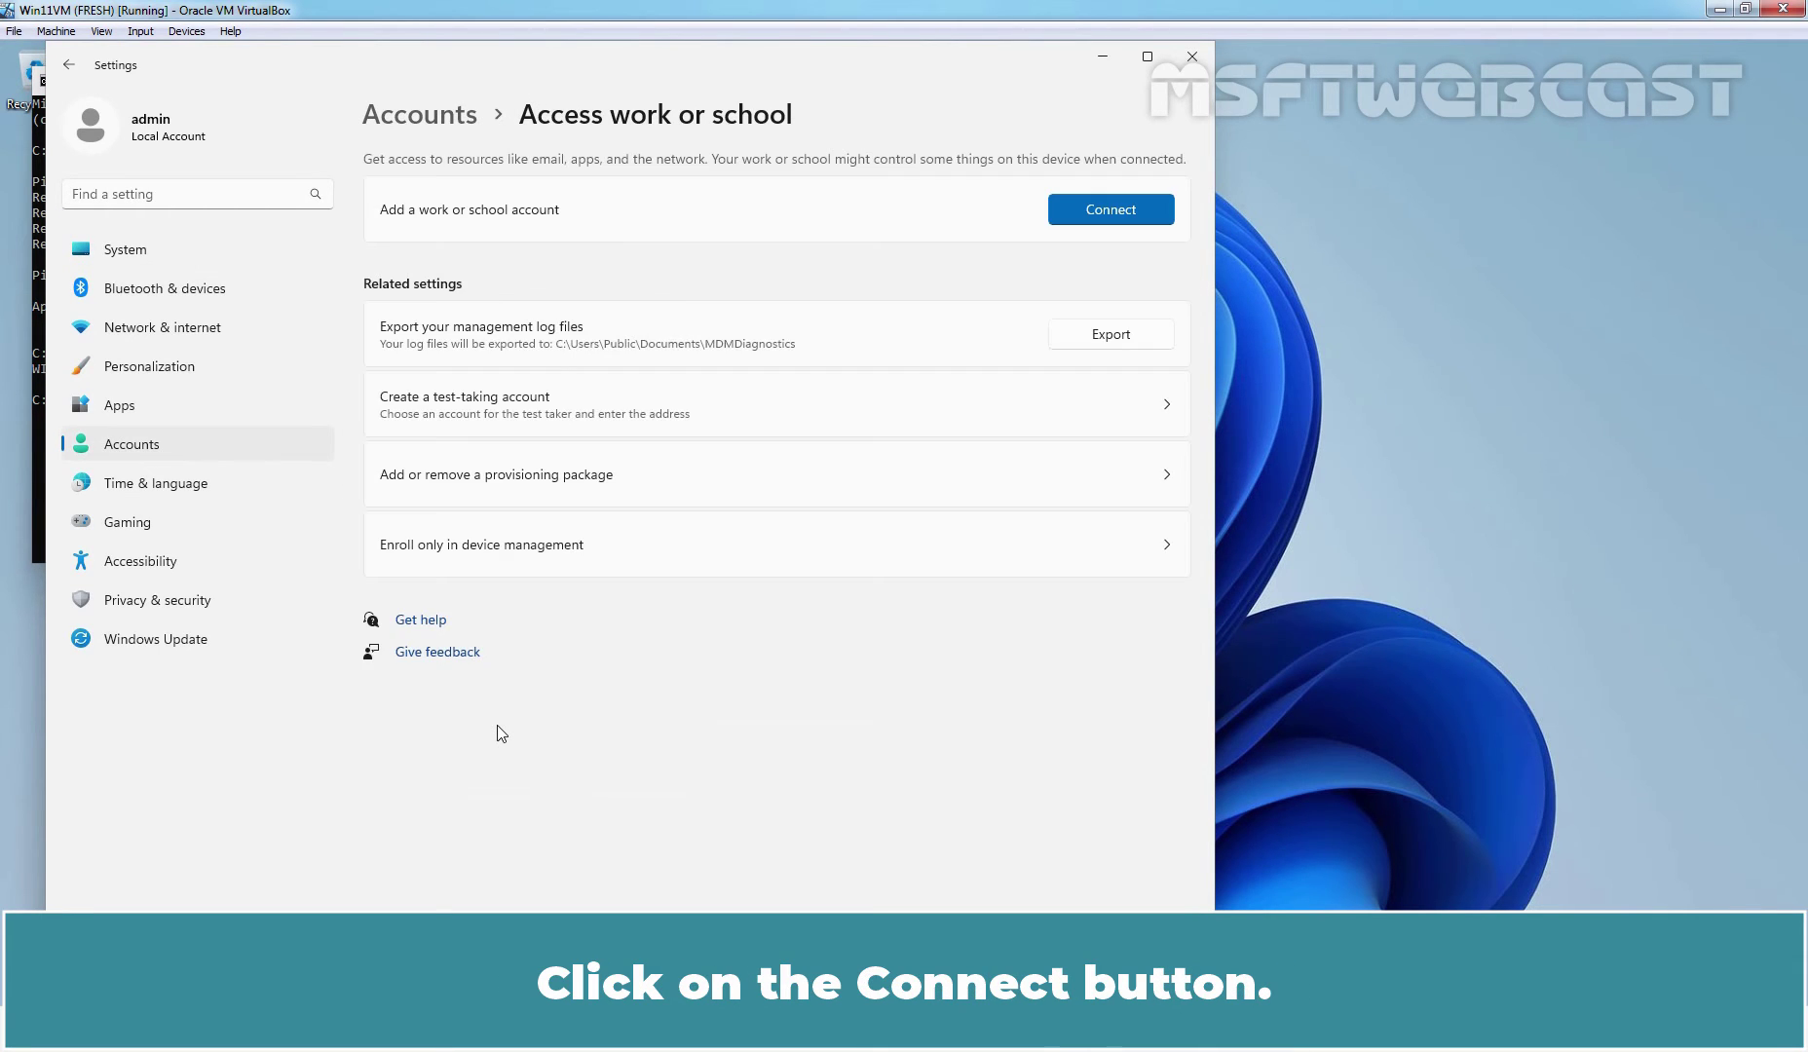
pyautogui.click(1107, 208)
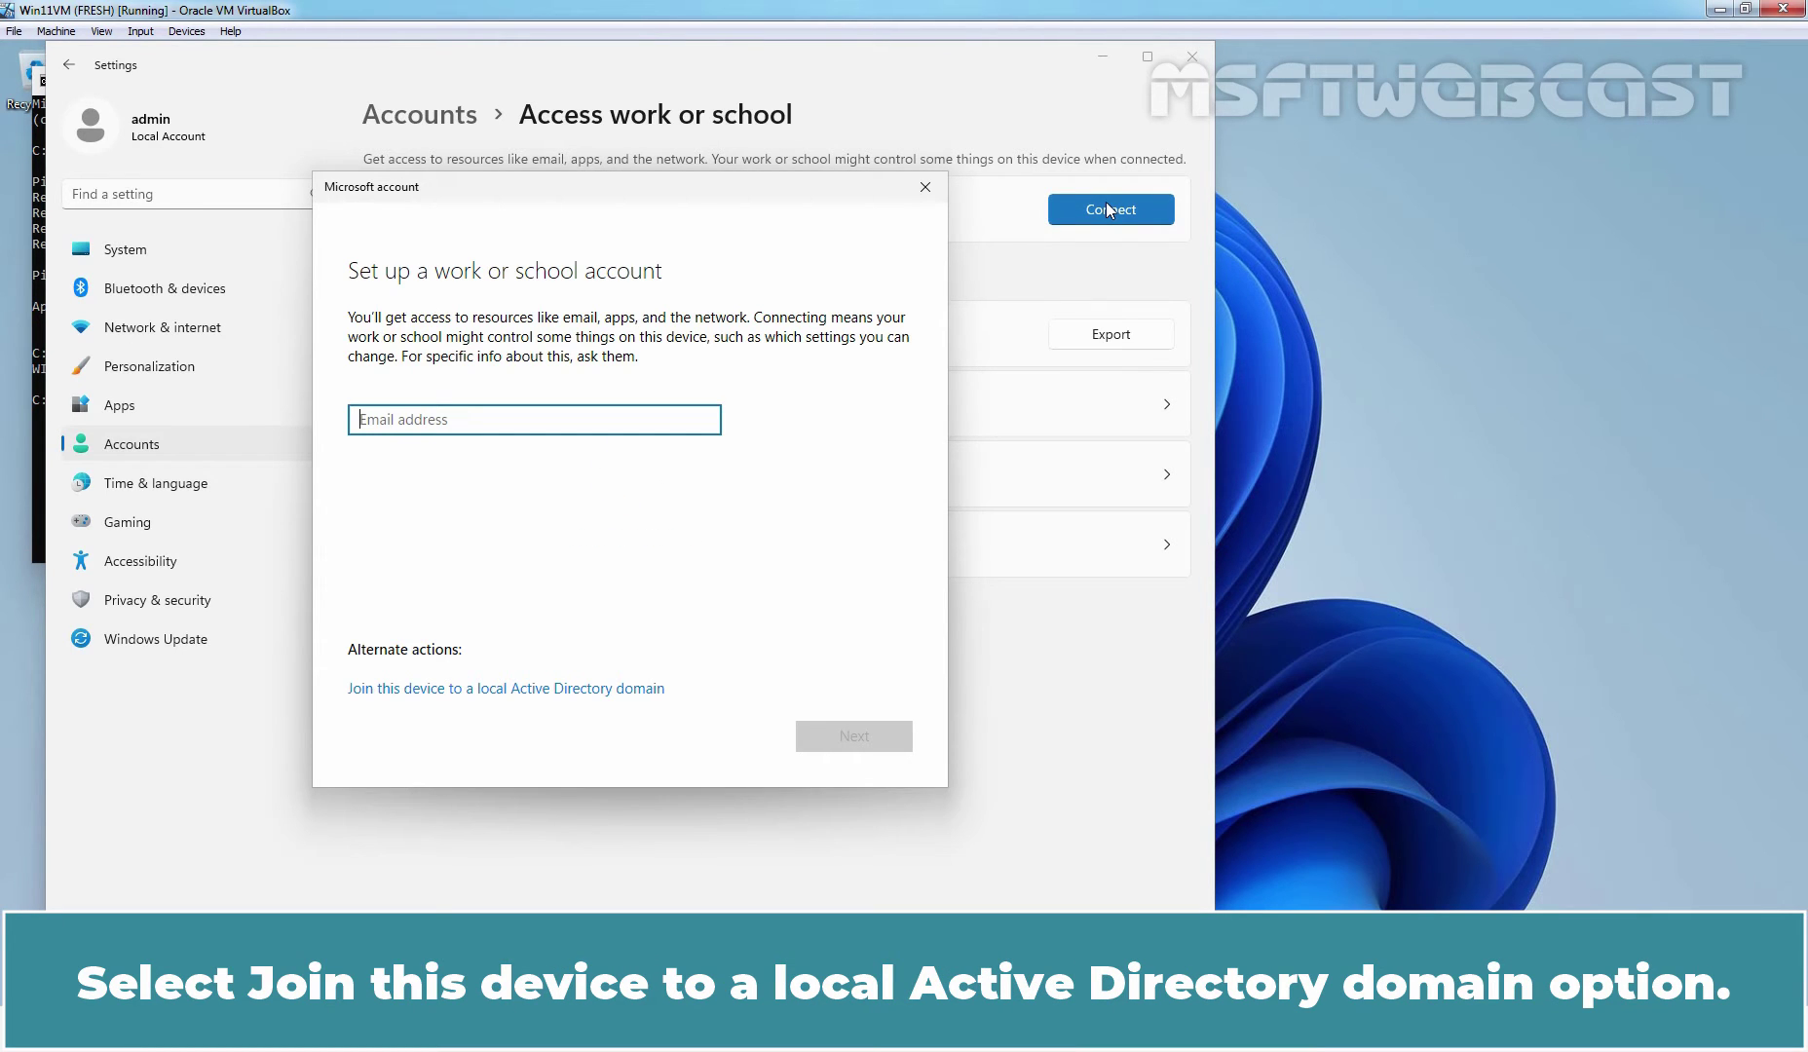
# - Choose to join a local Active Directory domain and submit msftwebcast.com as the domain
pyautogui.click(530, 689)
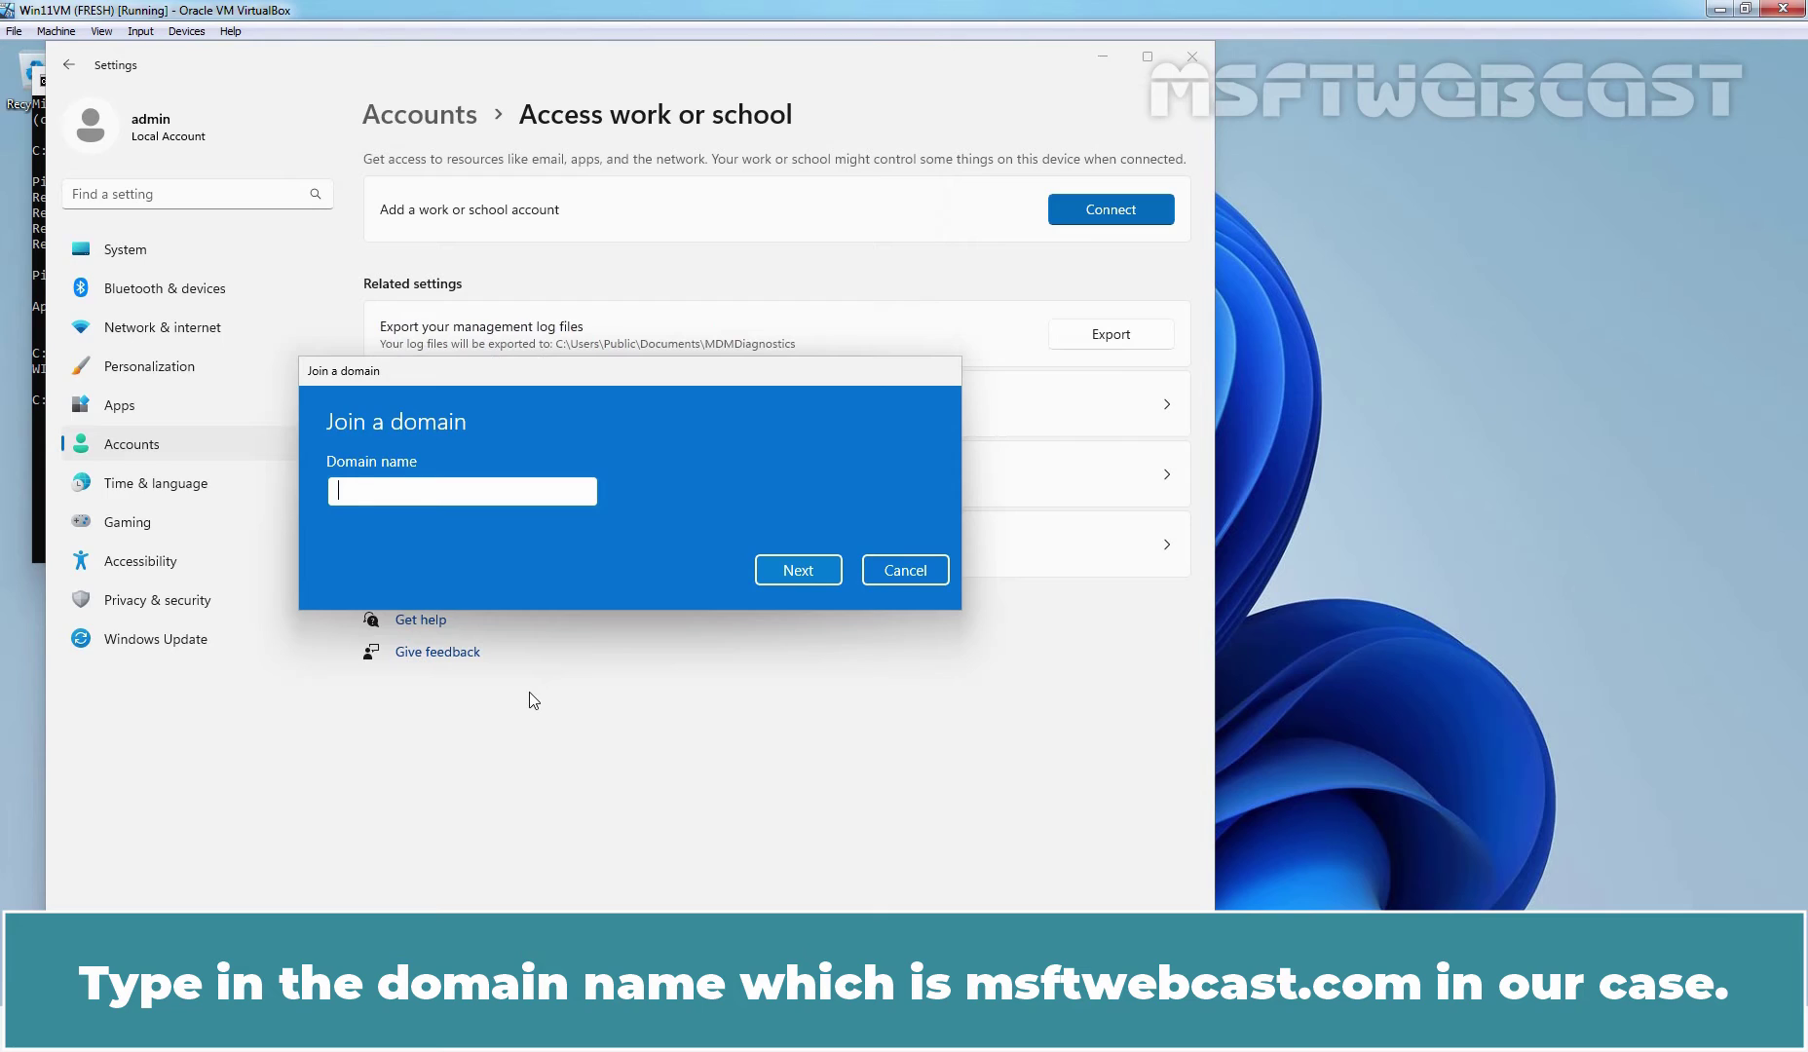
pyautogui.write('msftwebcast.com')
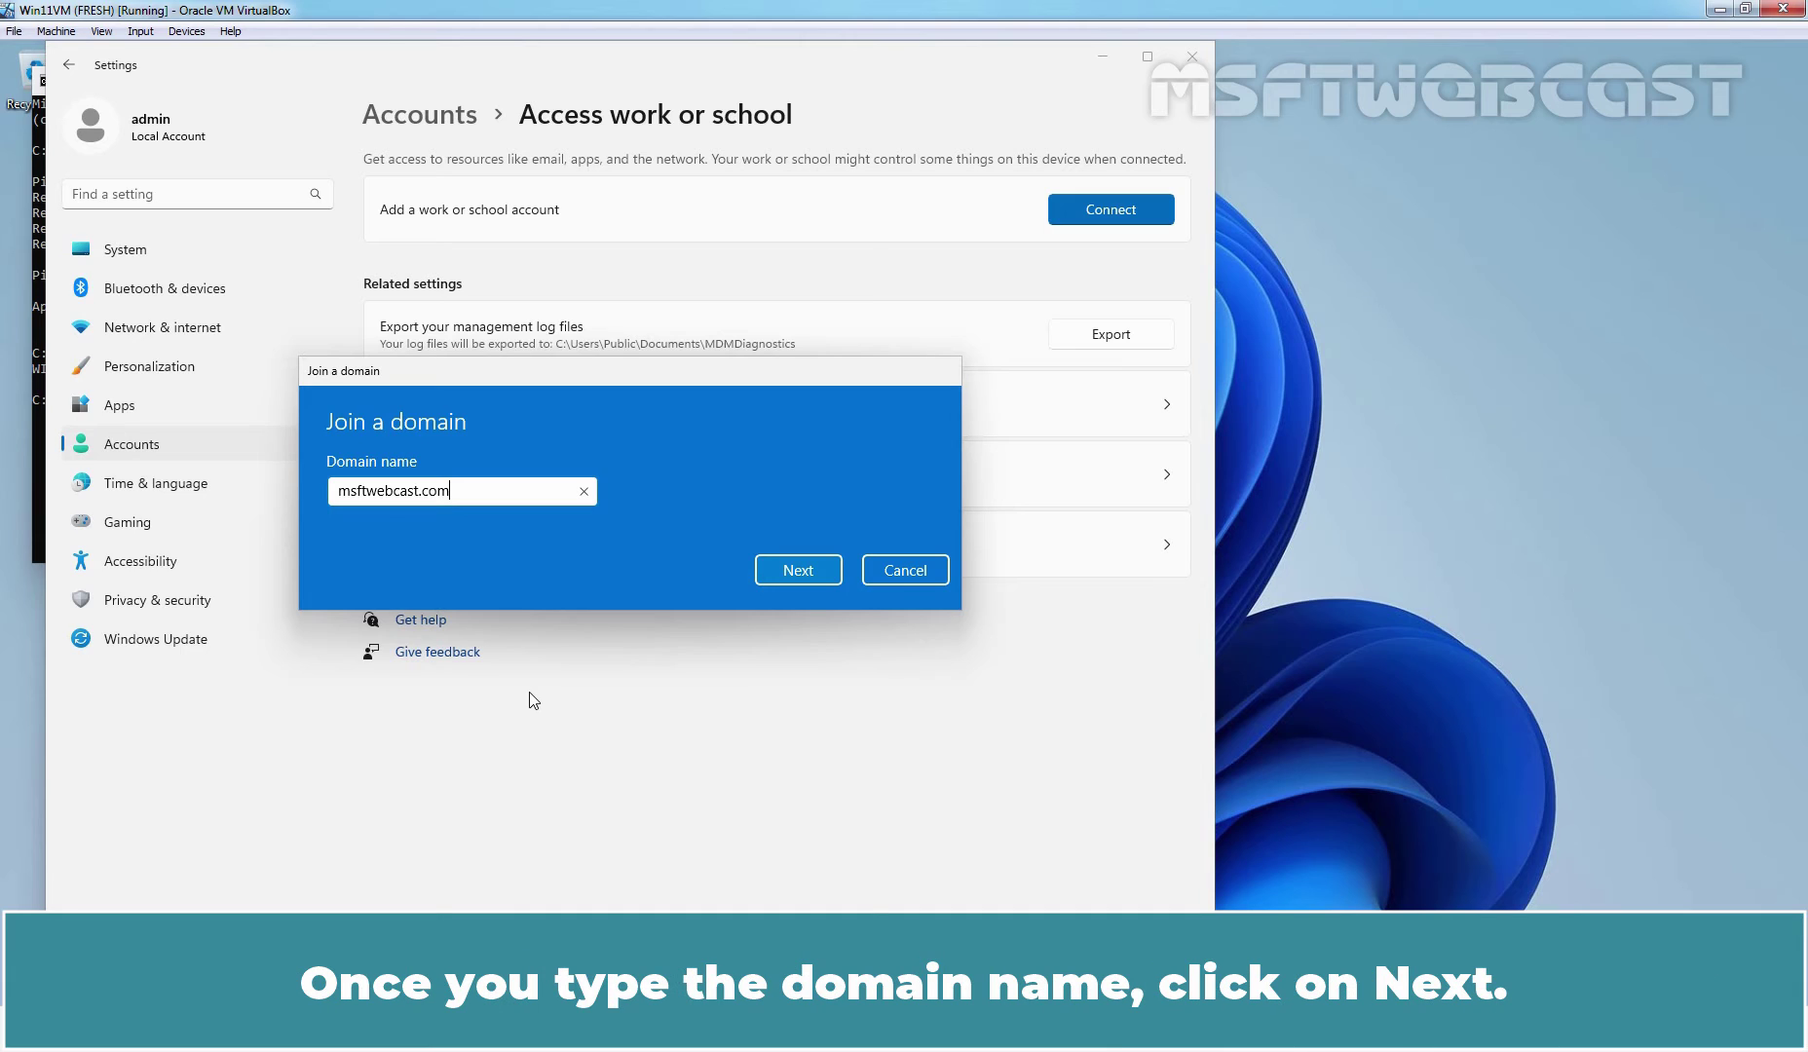
pyautogui.click(795, 572)
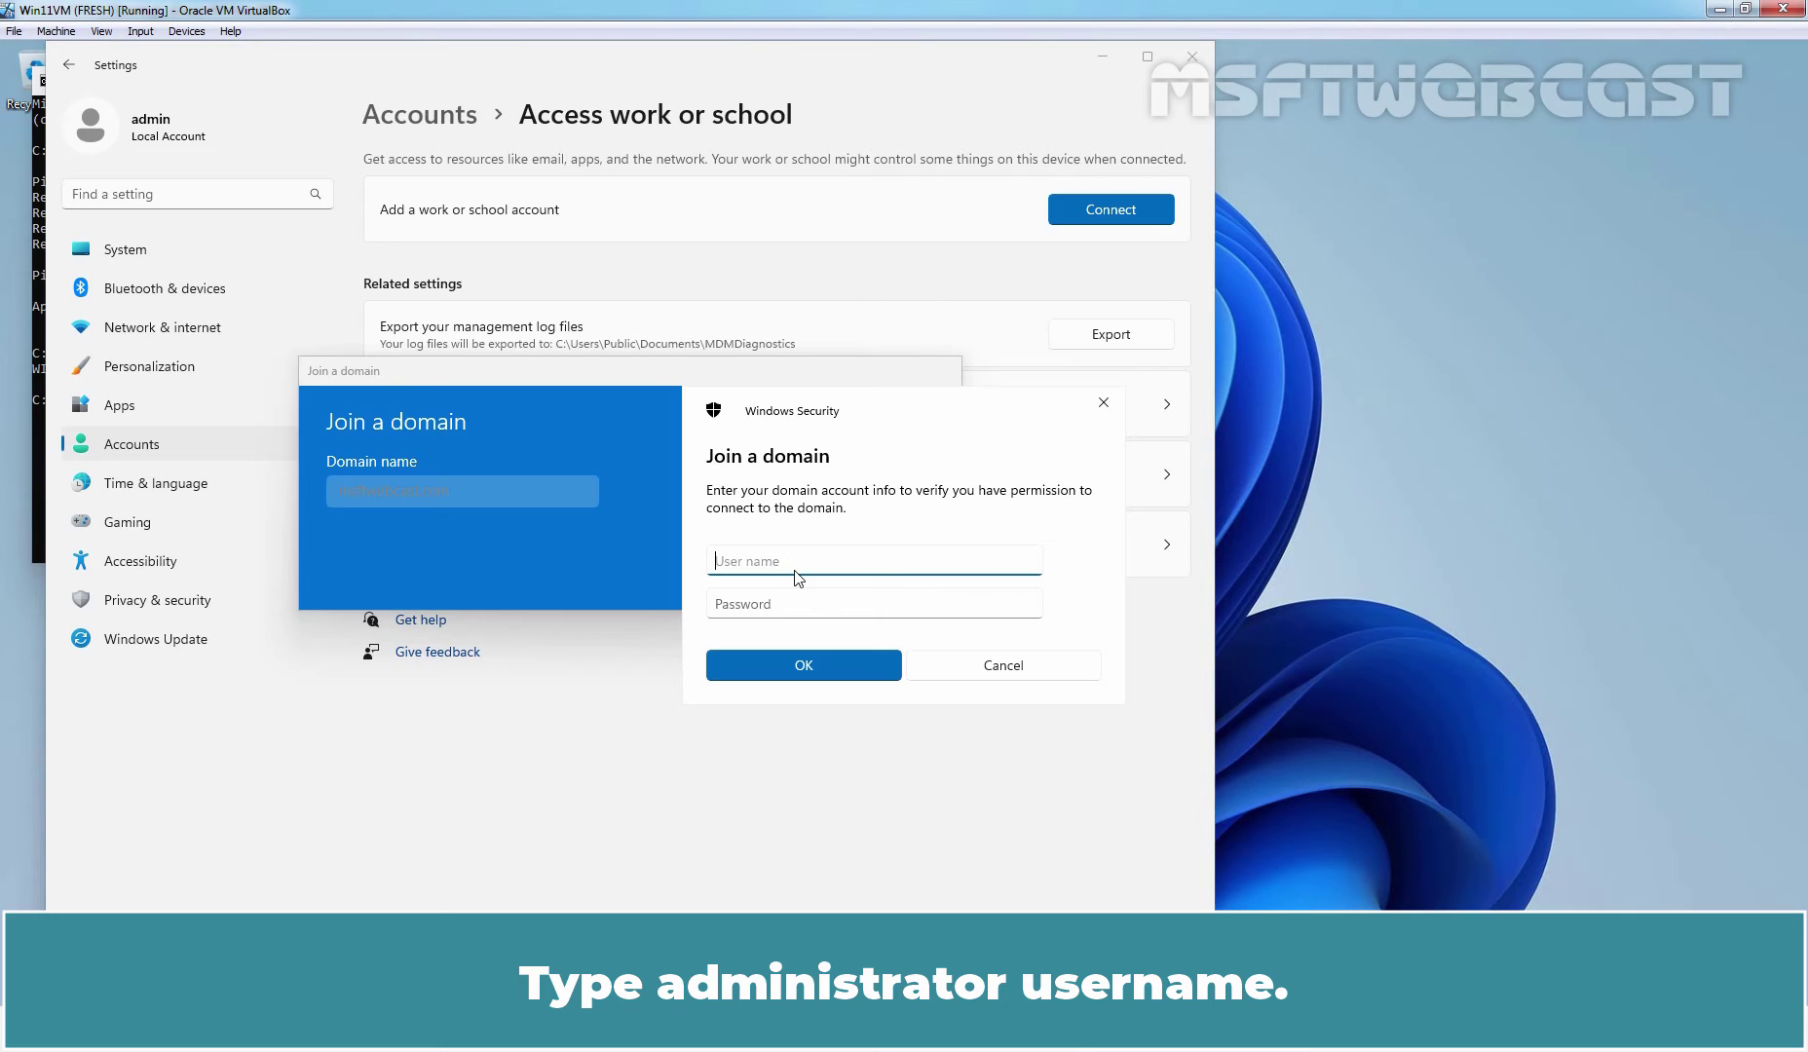
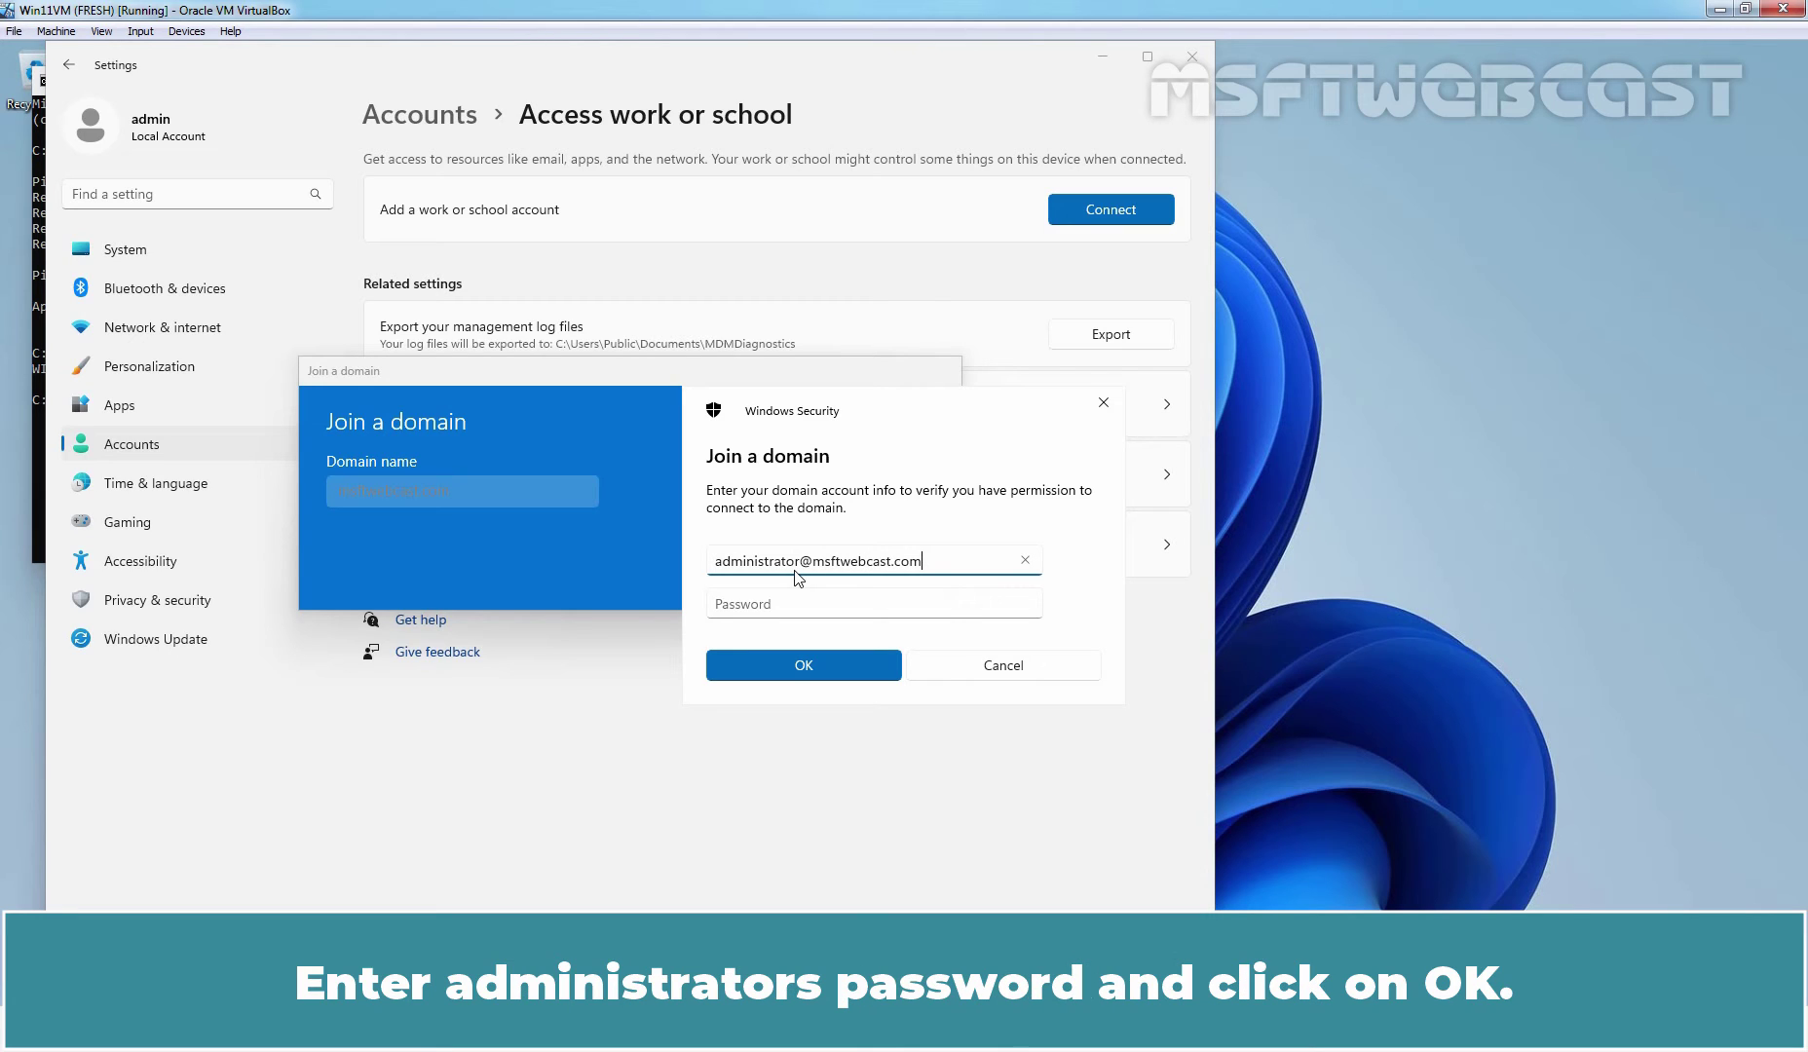
# - Enter the domain administrator's user name and password to authorise the domain join
pyautogui.press('Tab')
pyautogui.write('•••••••••')
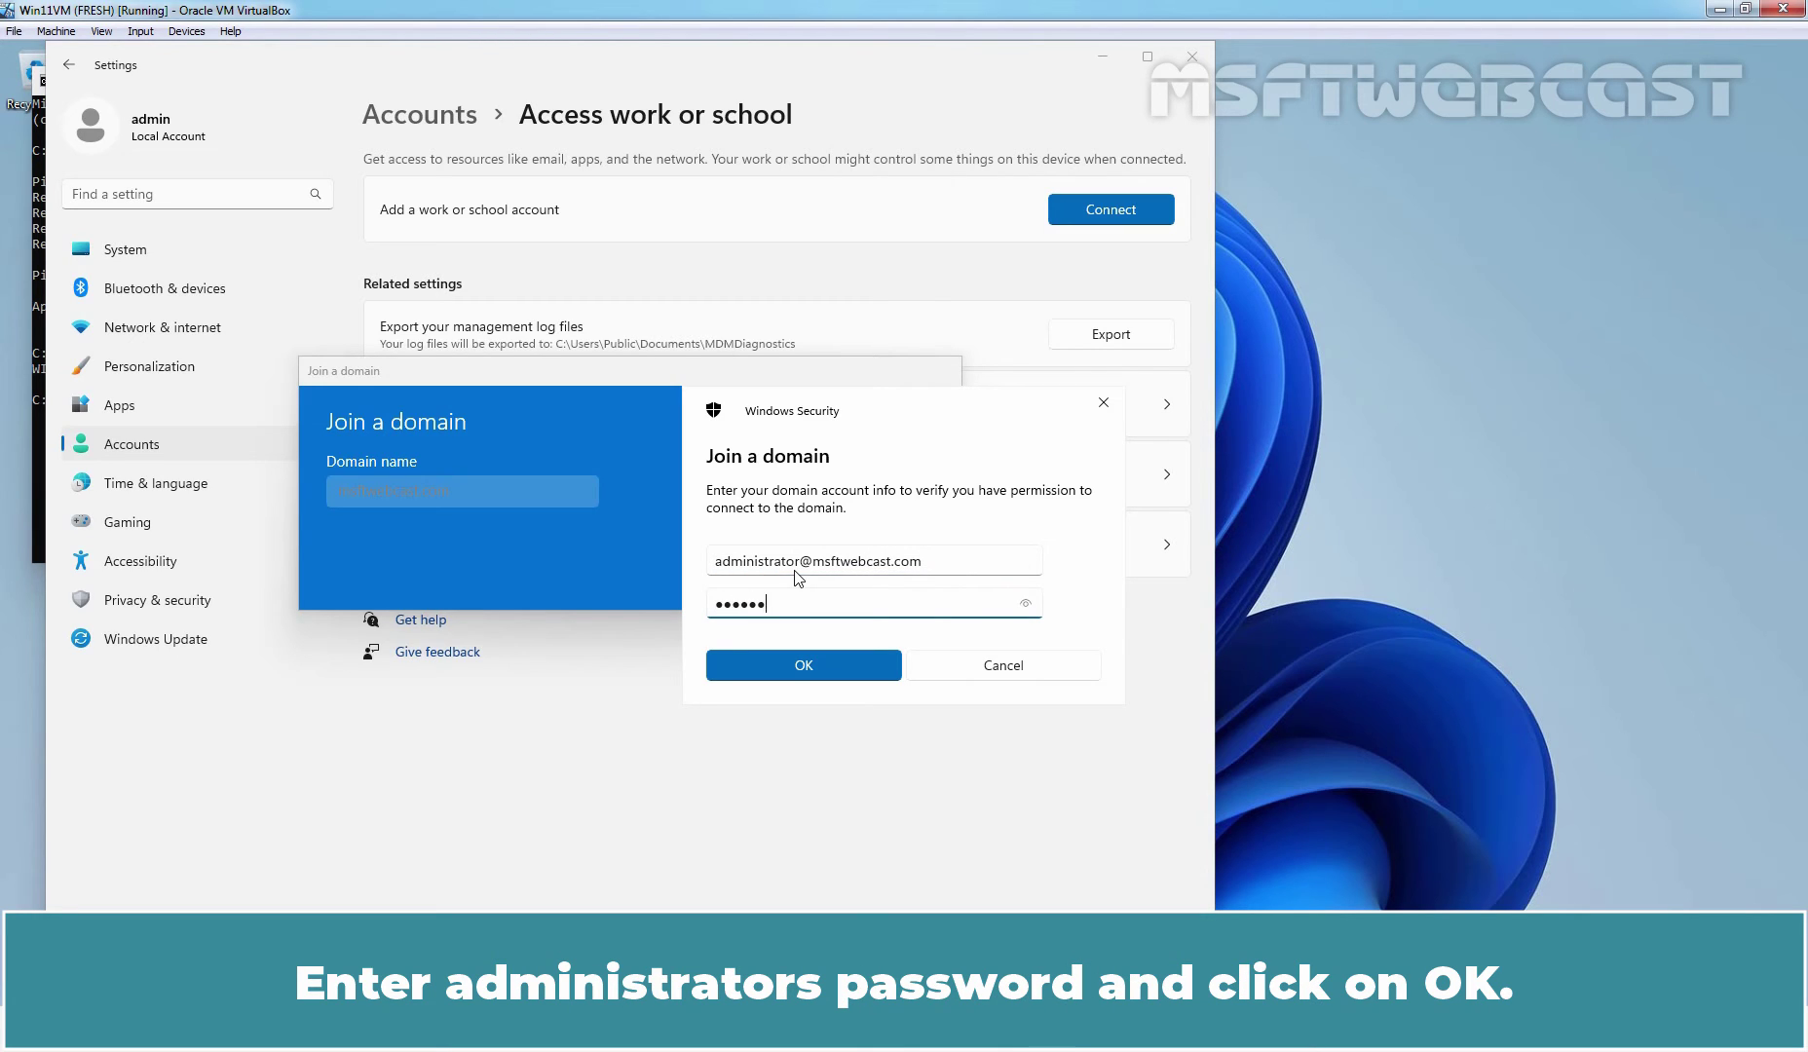
pyautogui.click(807, 667)
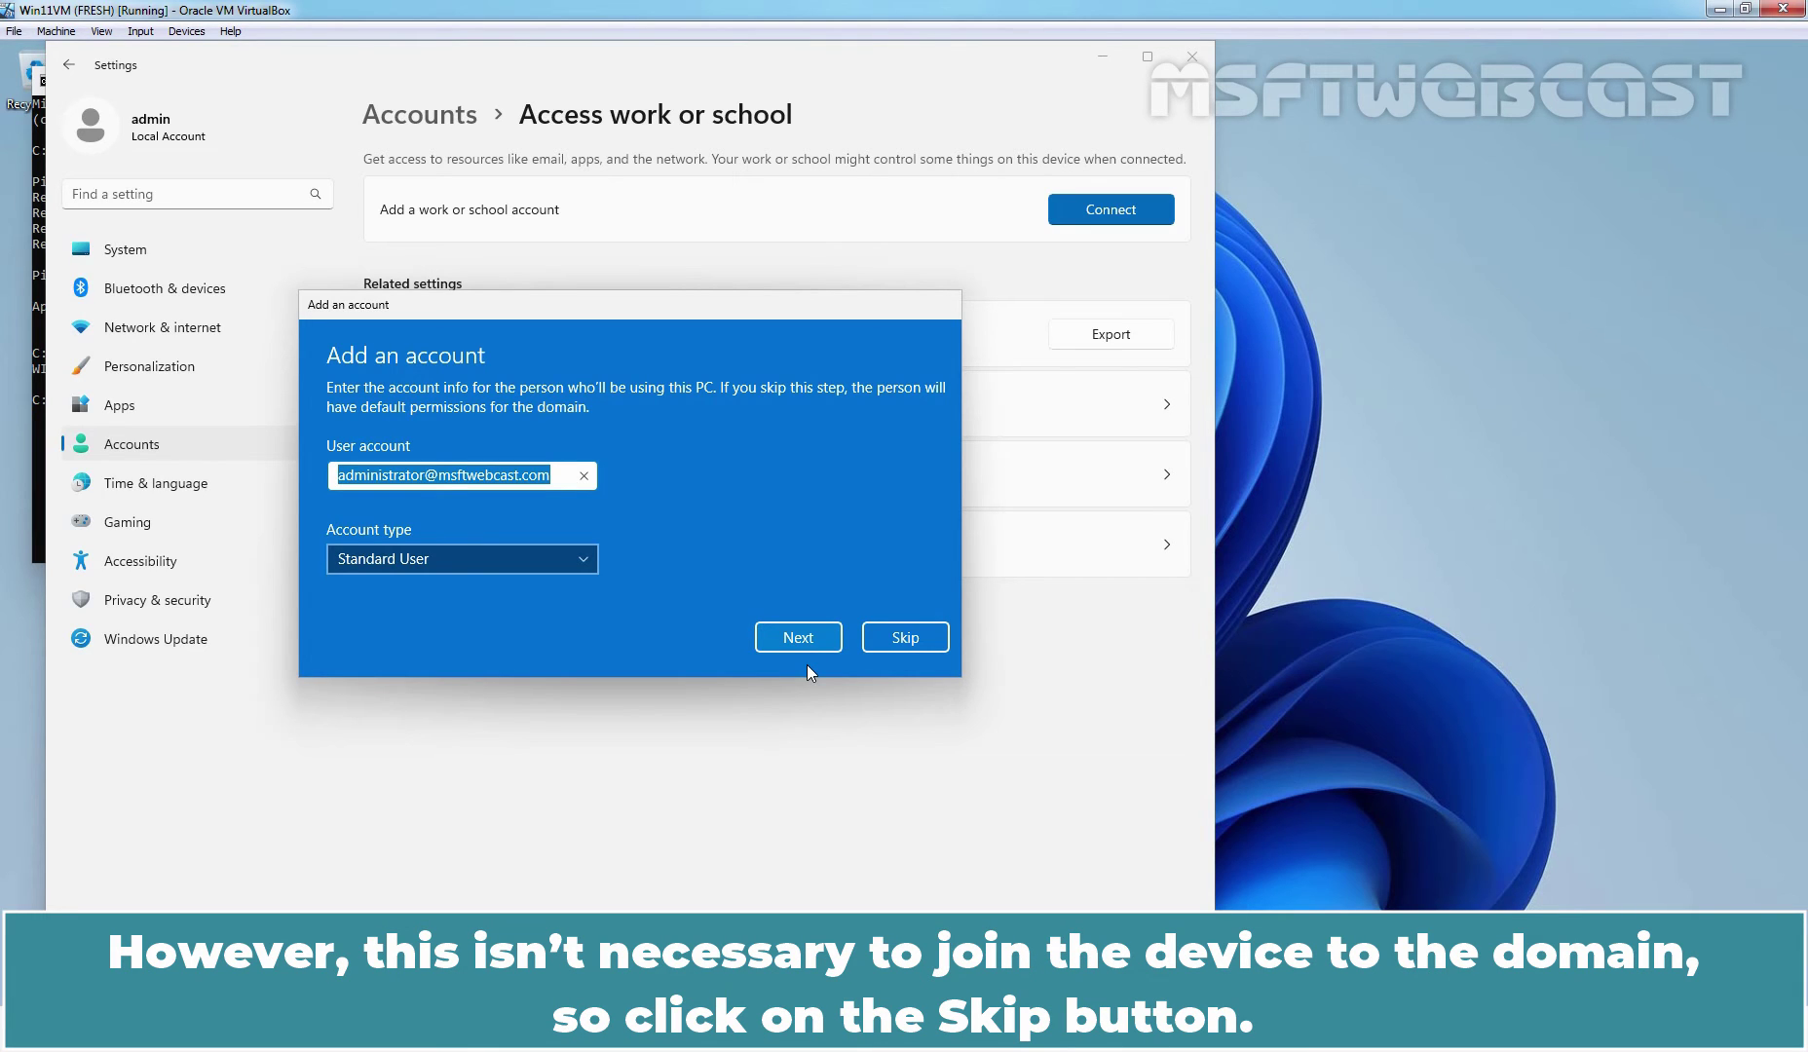
# - Skip adding a user account and restart the PC to complete joining msftwebcast.com
pyautogui.click(904, 641)
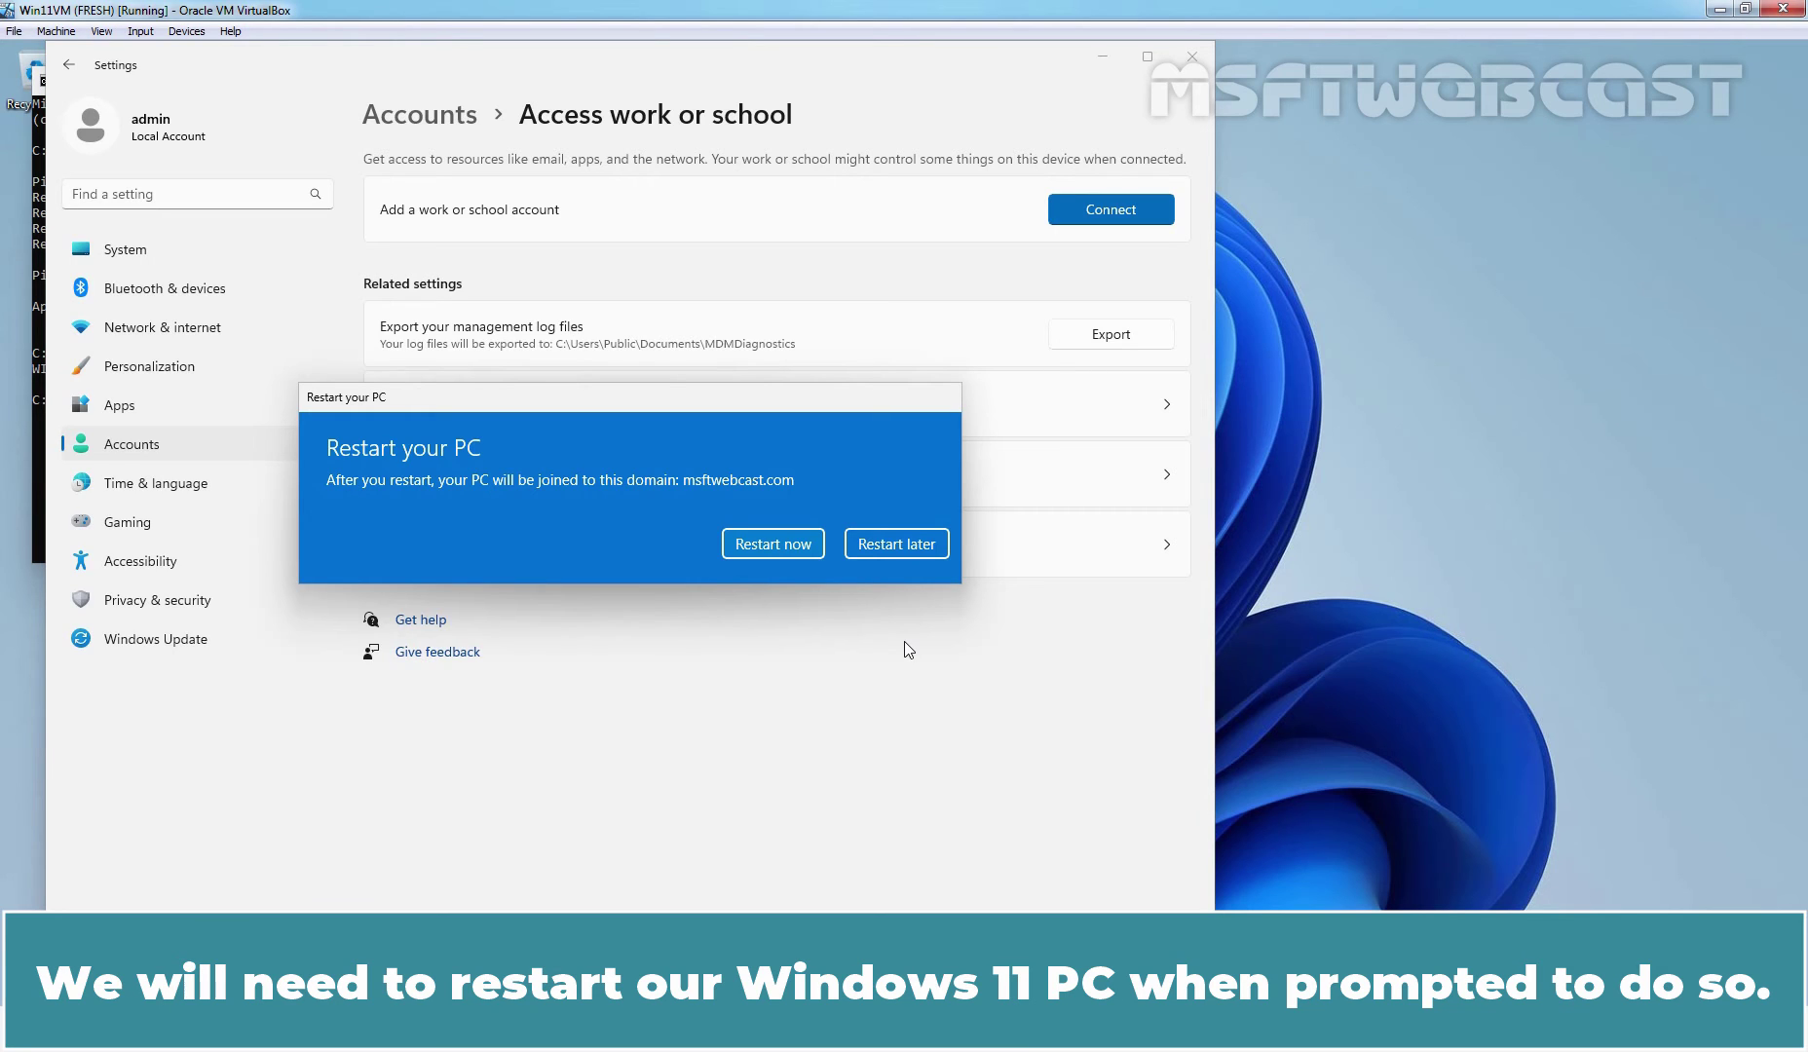
pyautogui.click(770, 544)
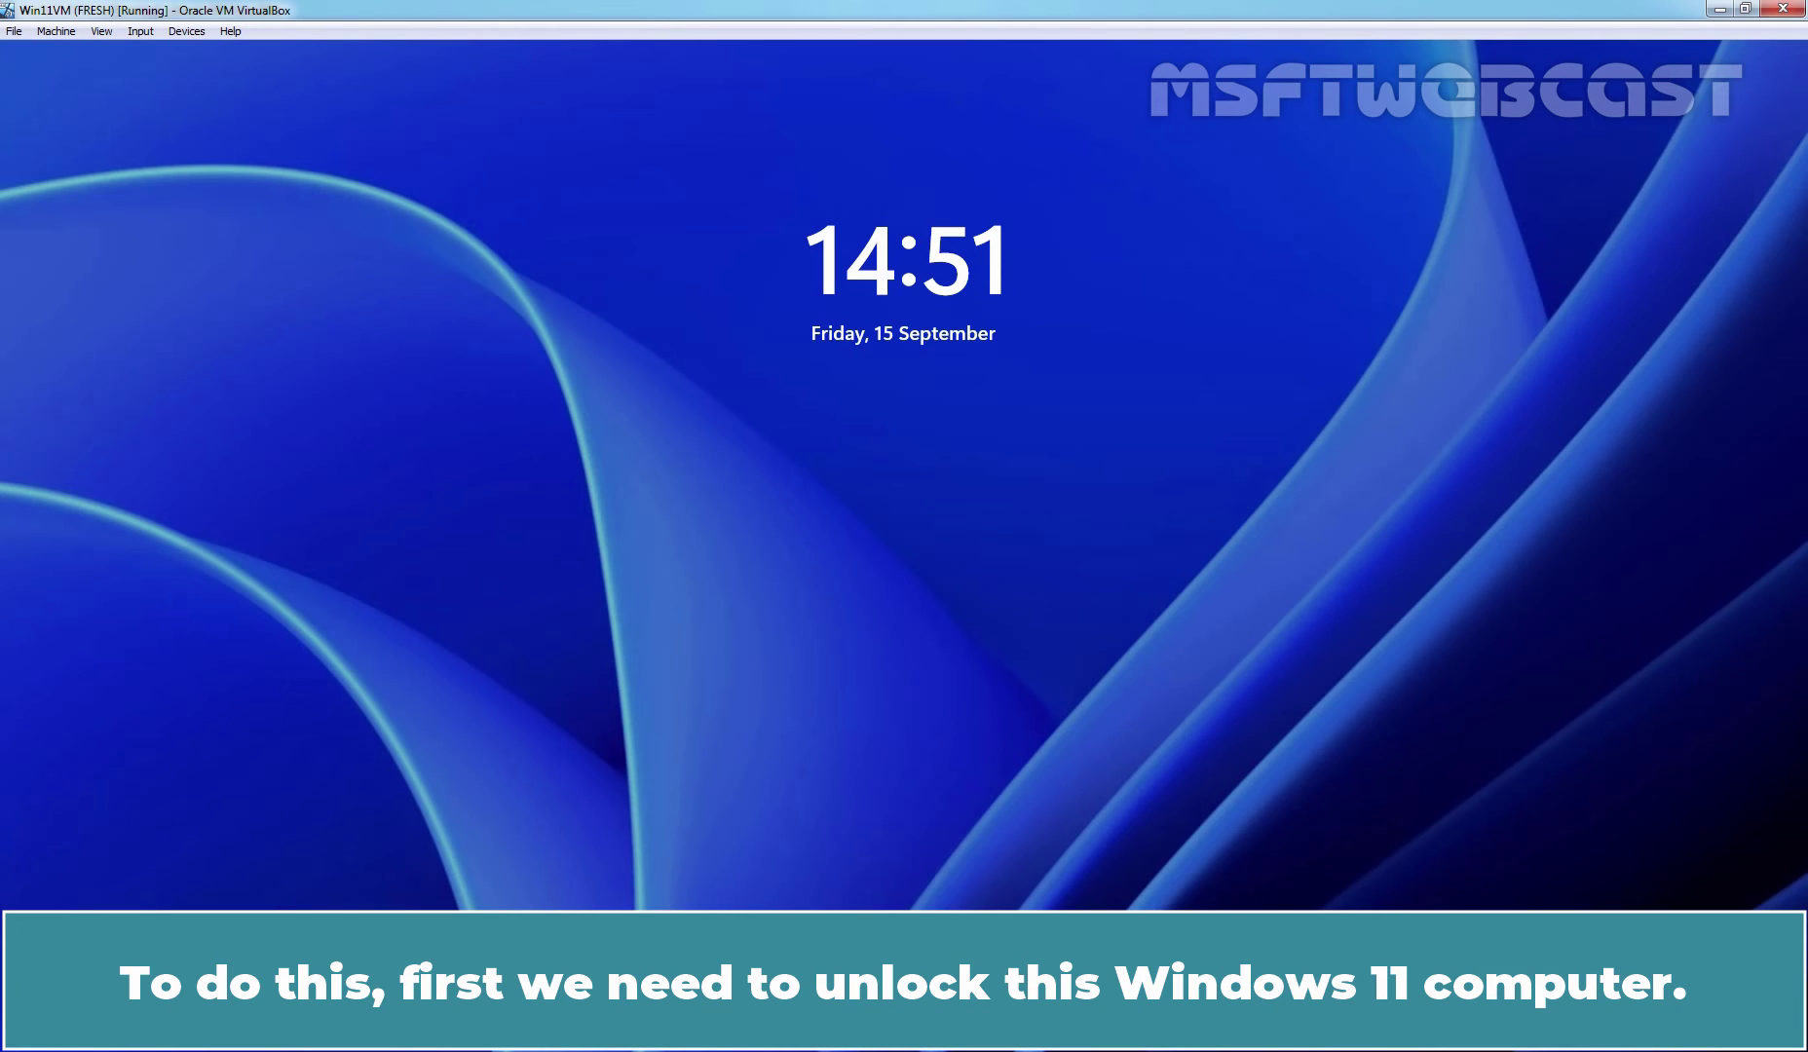
# - Sign in as Other user with the domain administrator's user name and password
pyautogui.click(767, 548)
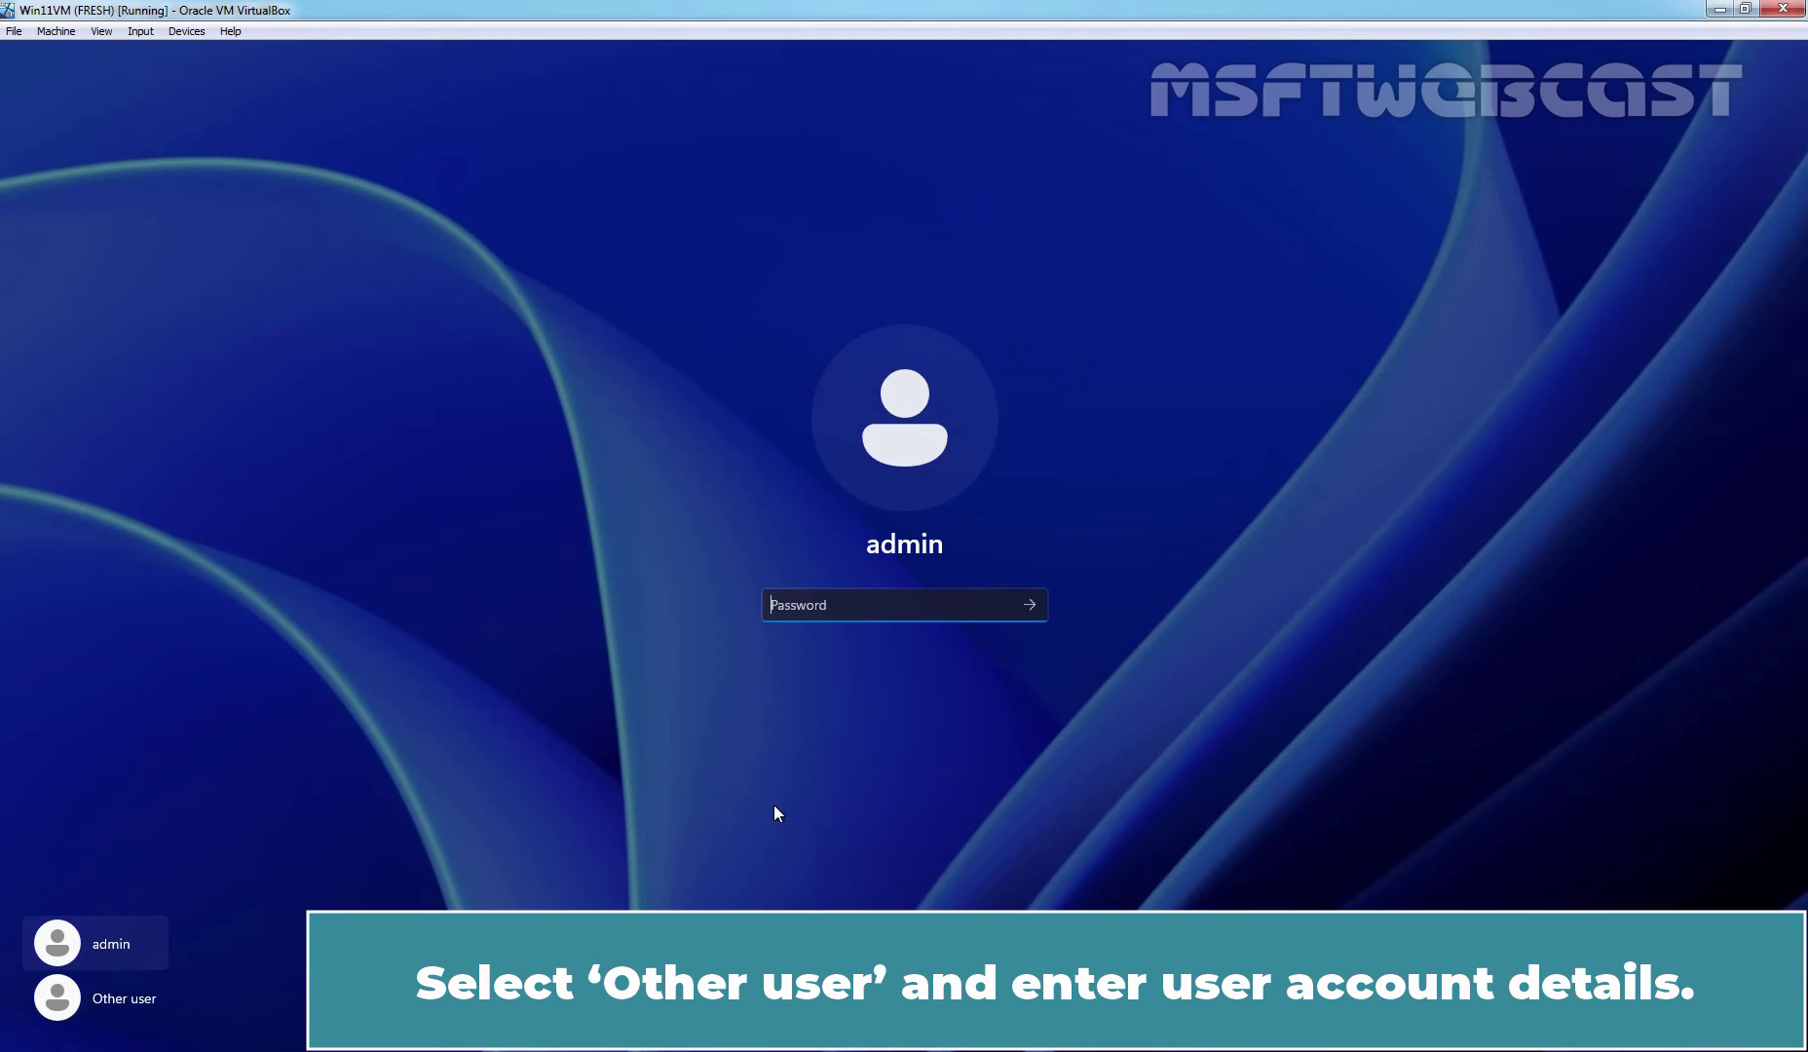
pyautogui.click(141, 1004)
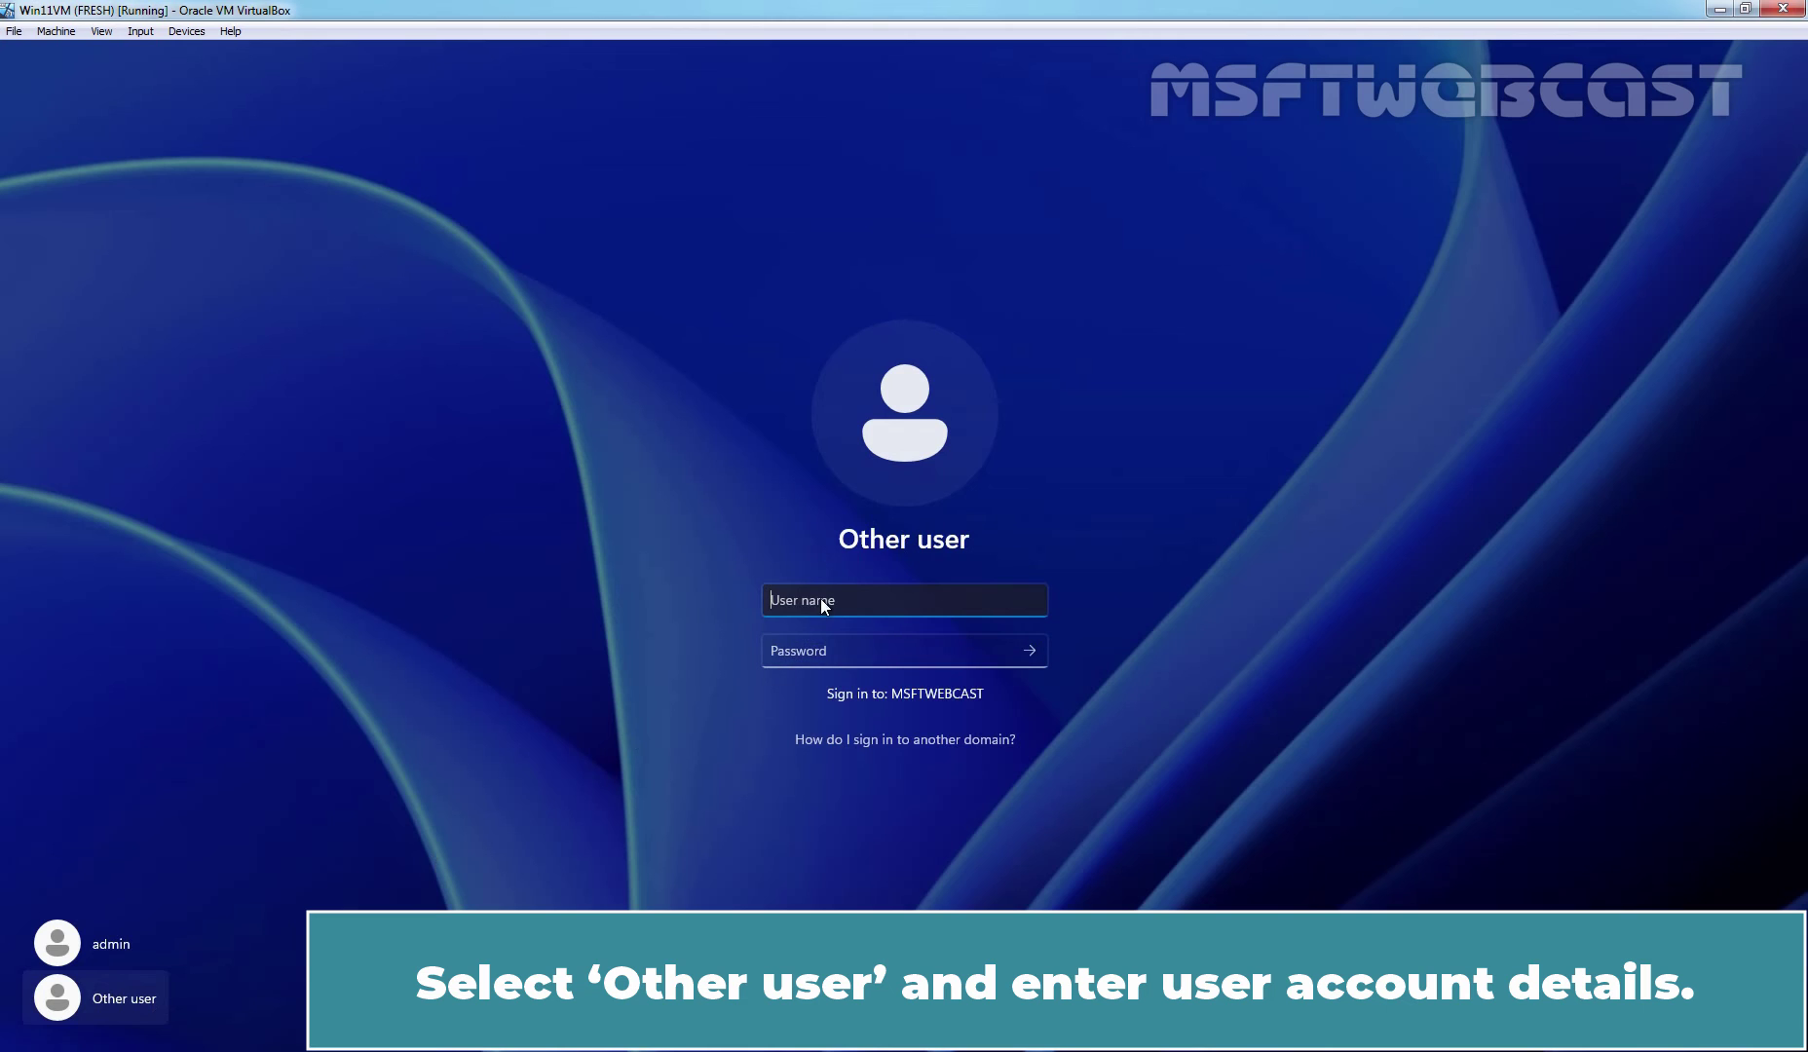
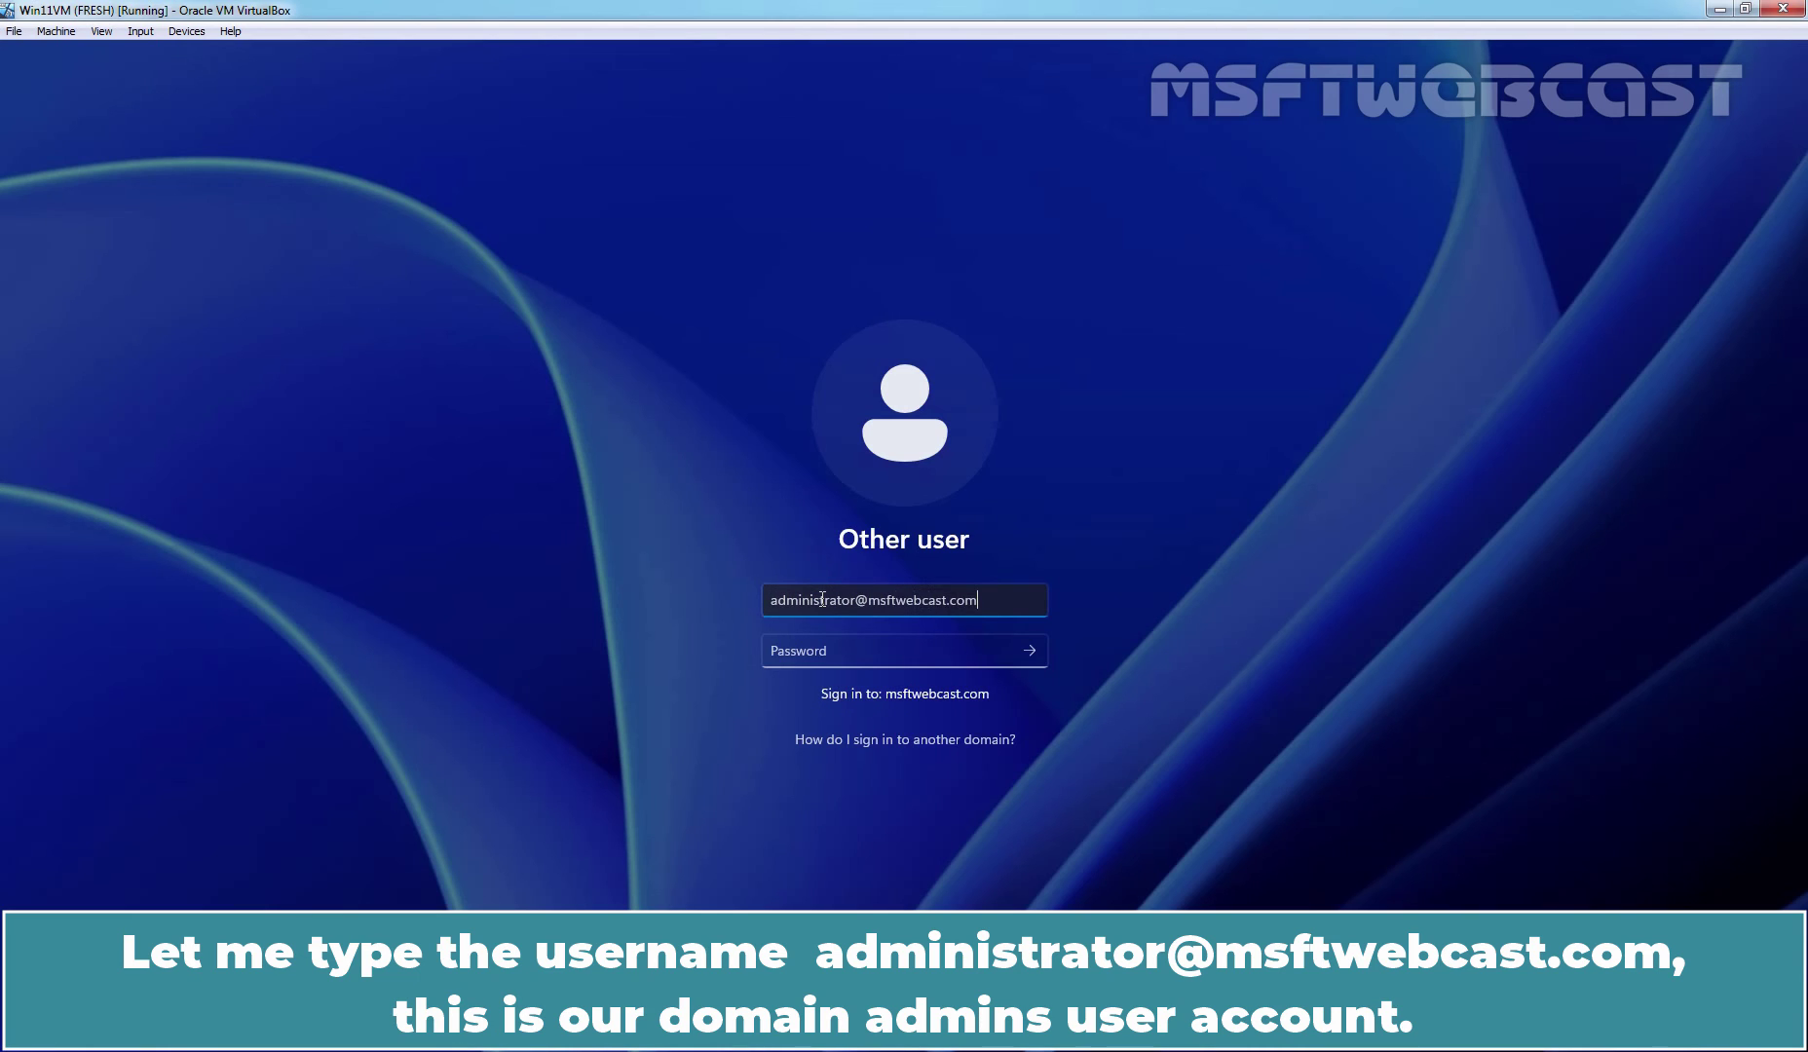
pyautogui.press('Tab')
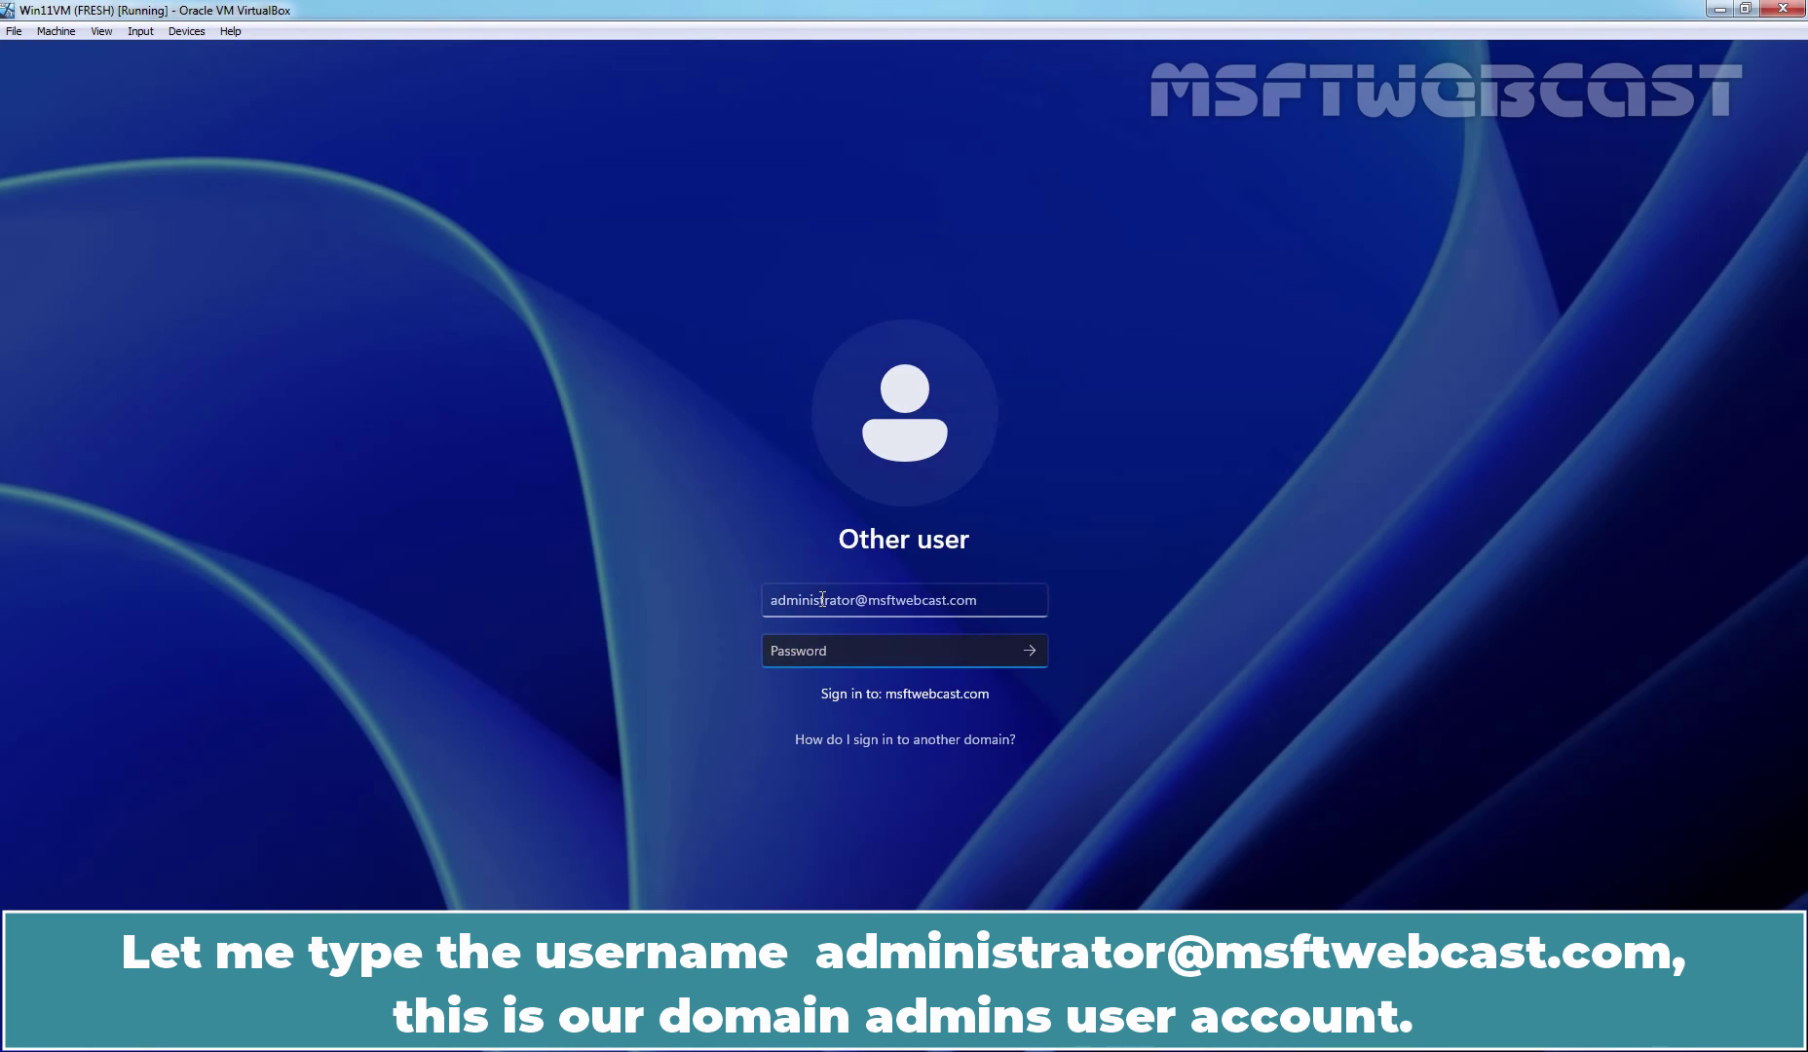
pyautogui.write('•••••••••')
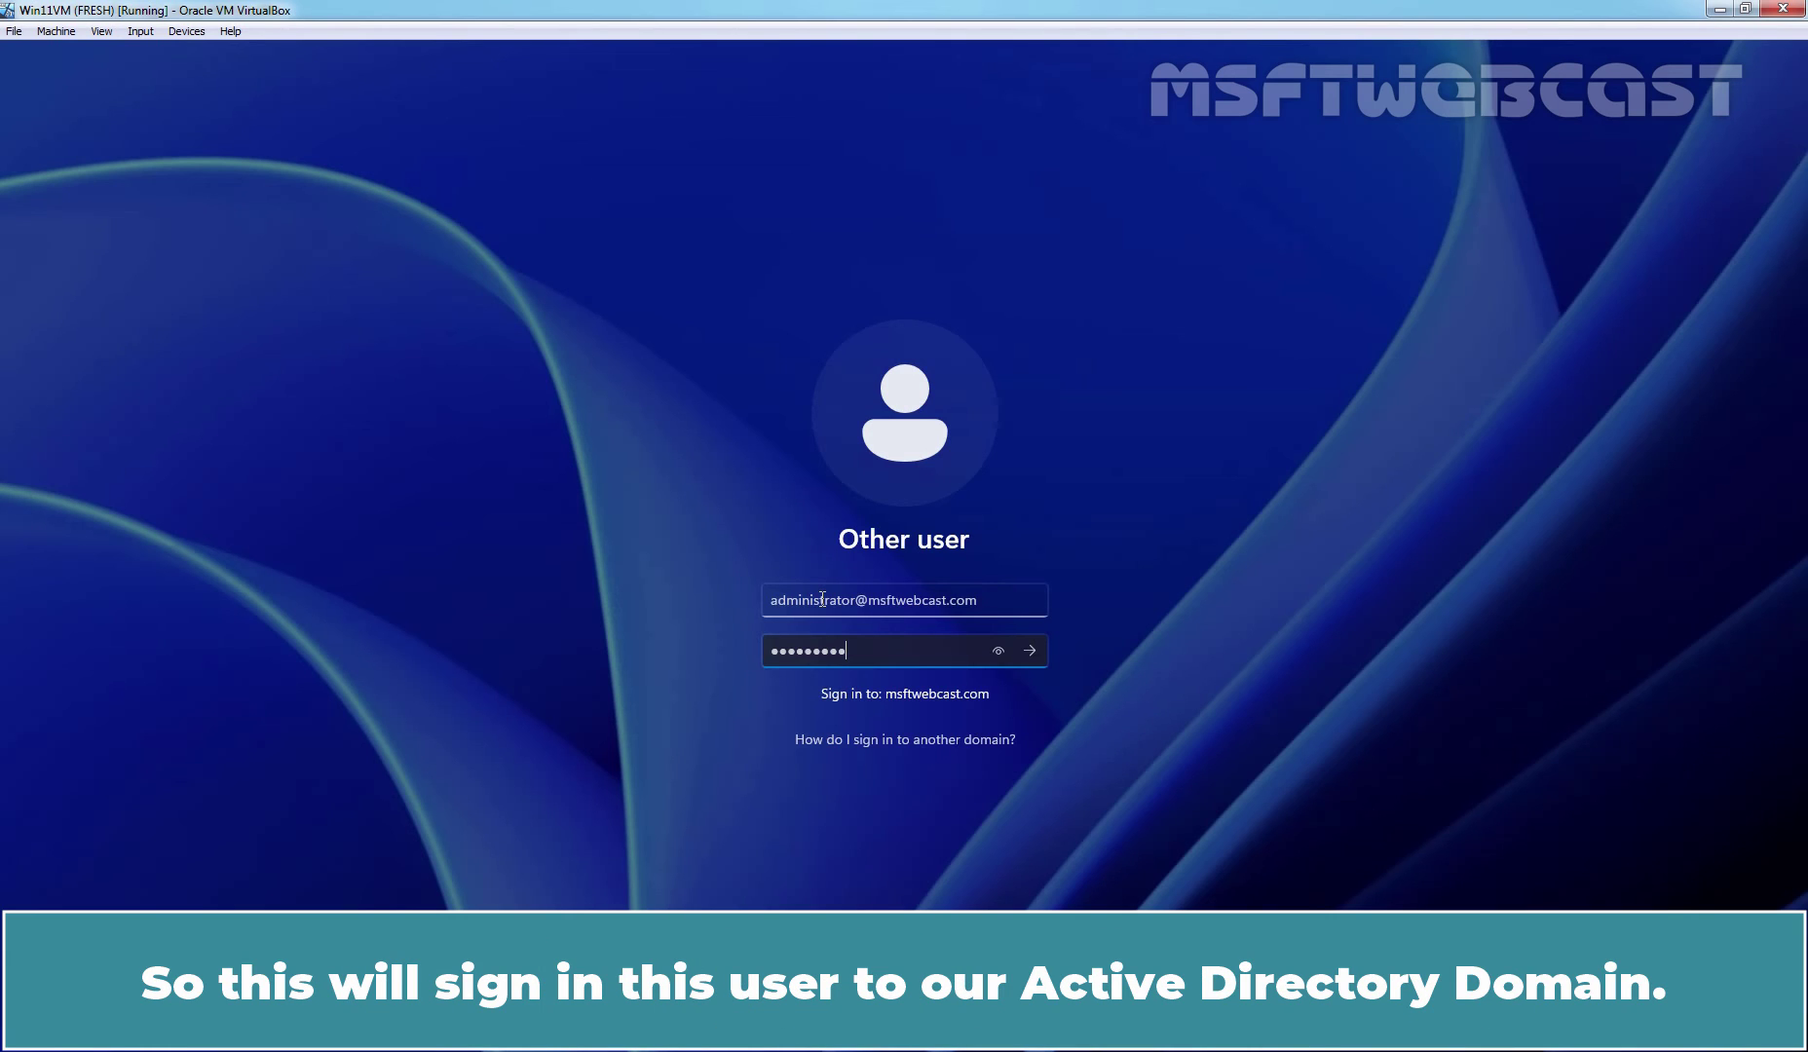
pyautogui.press('Return')
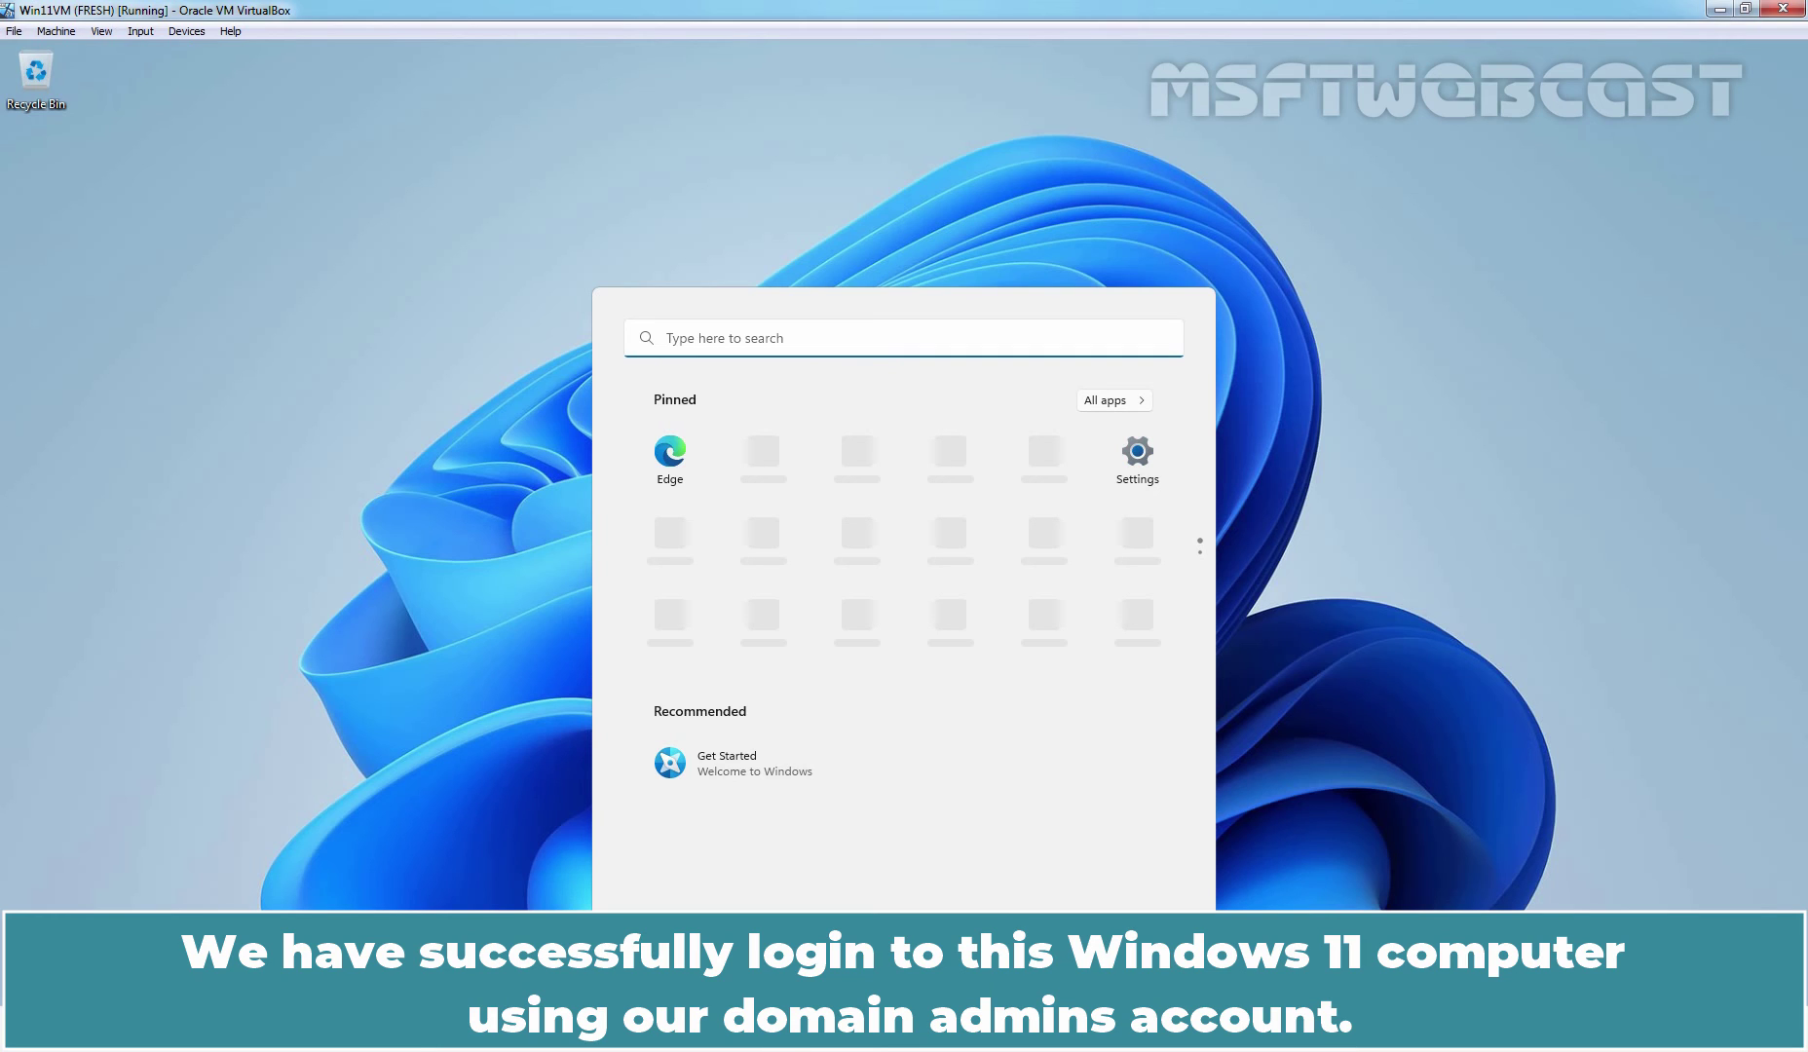
# - Open Settings > Accounts > Access work or school to see msftwebcast.com connected
pyautogui.click(1144, 455)
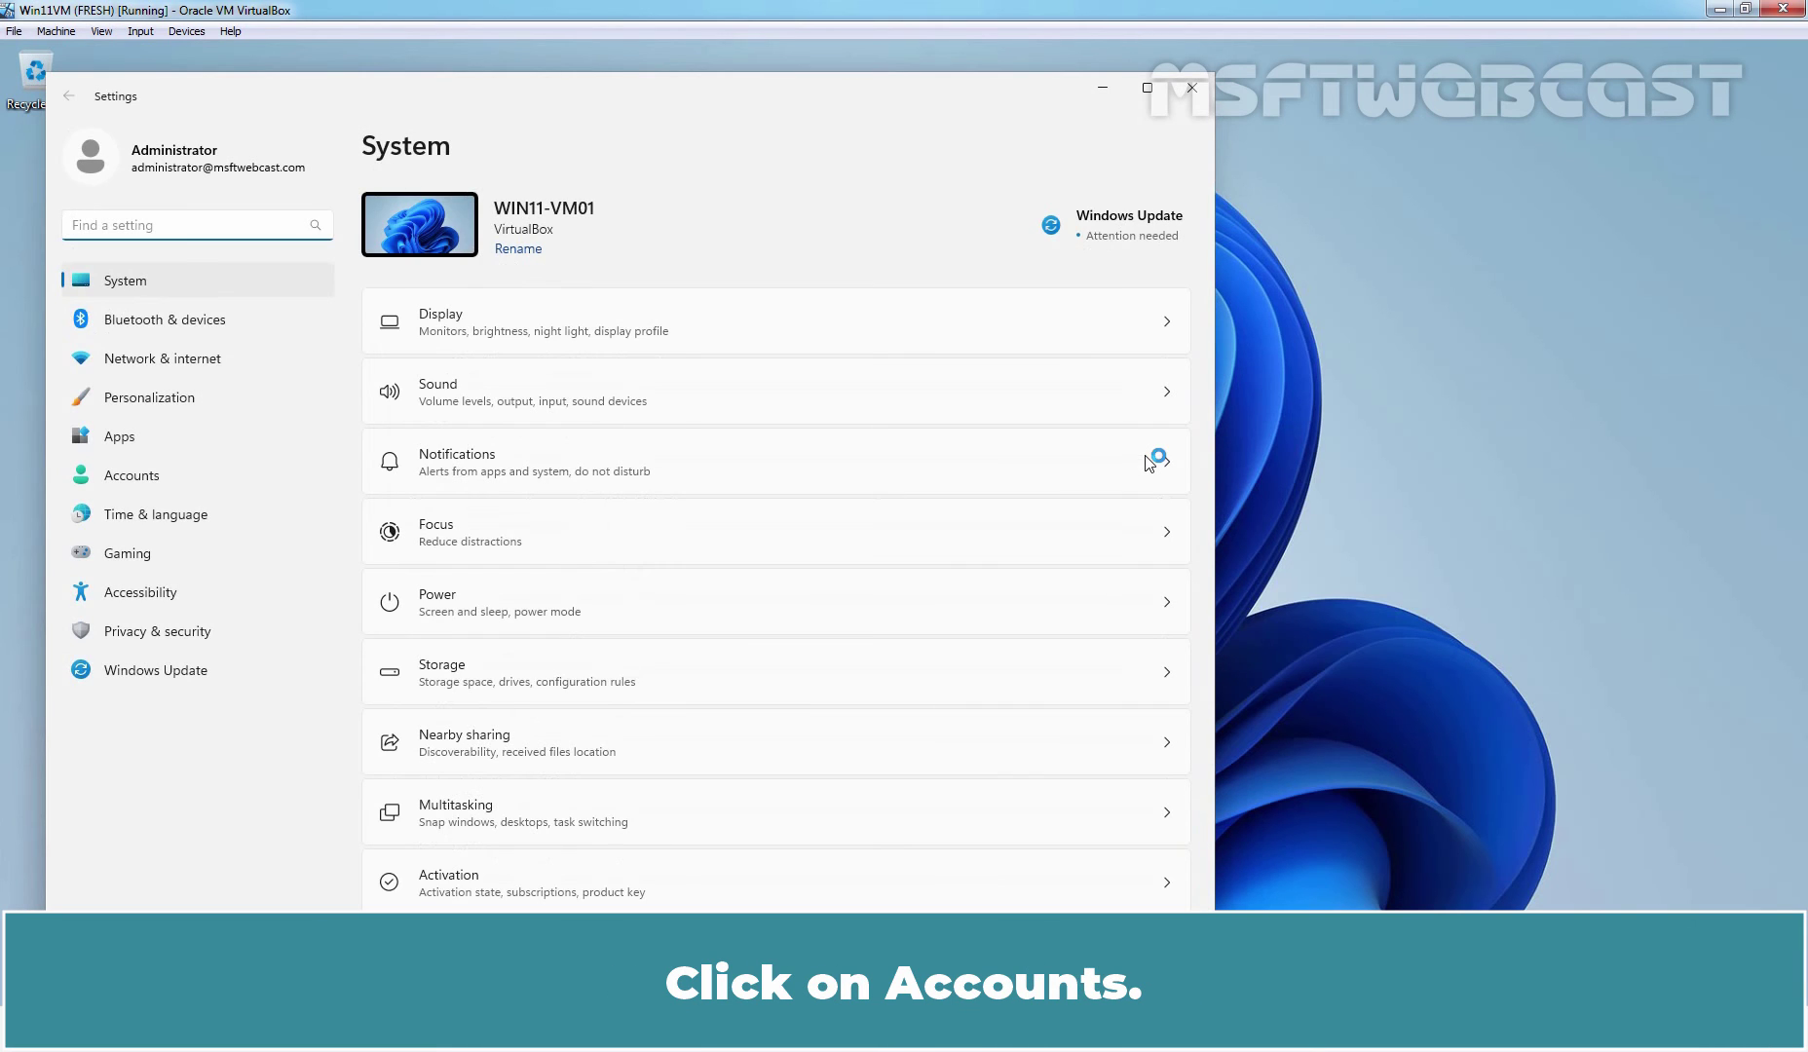
pyautogui.click(142, 477)
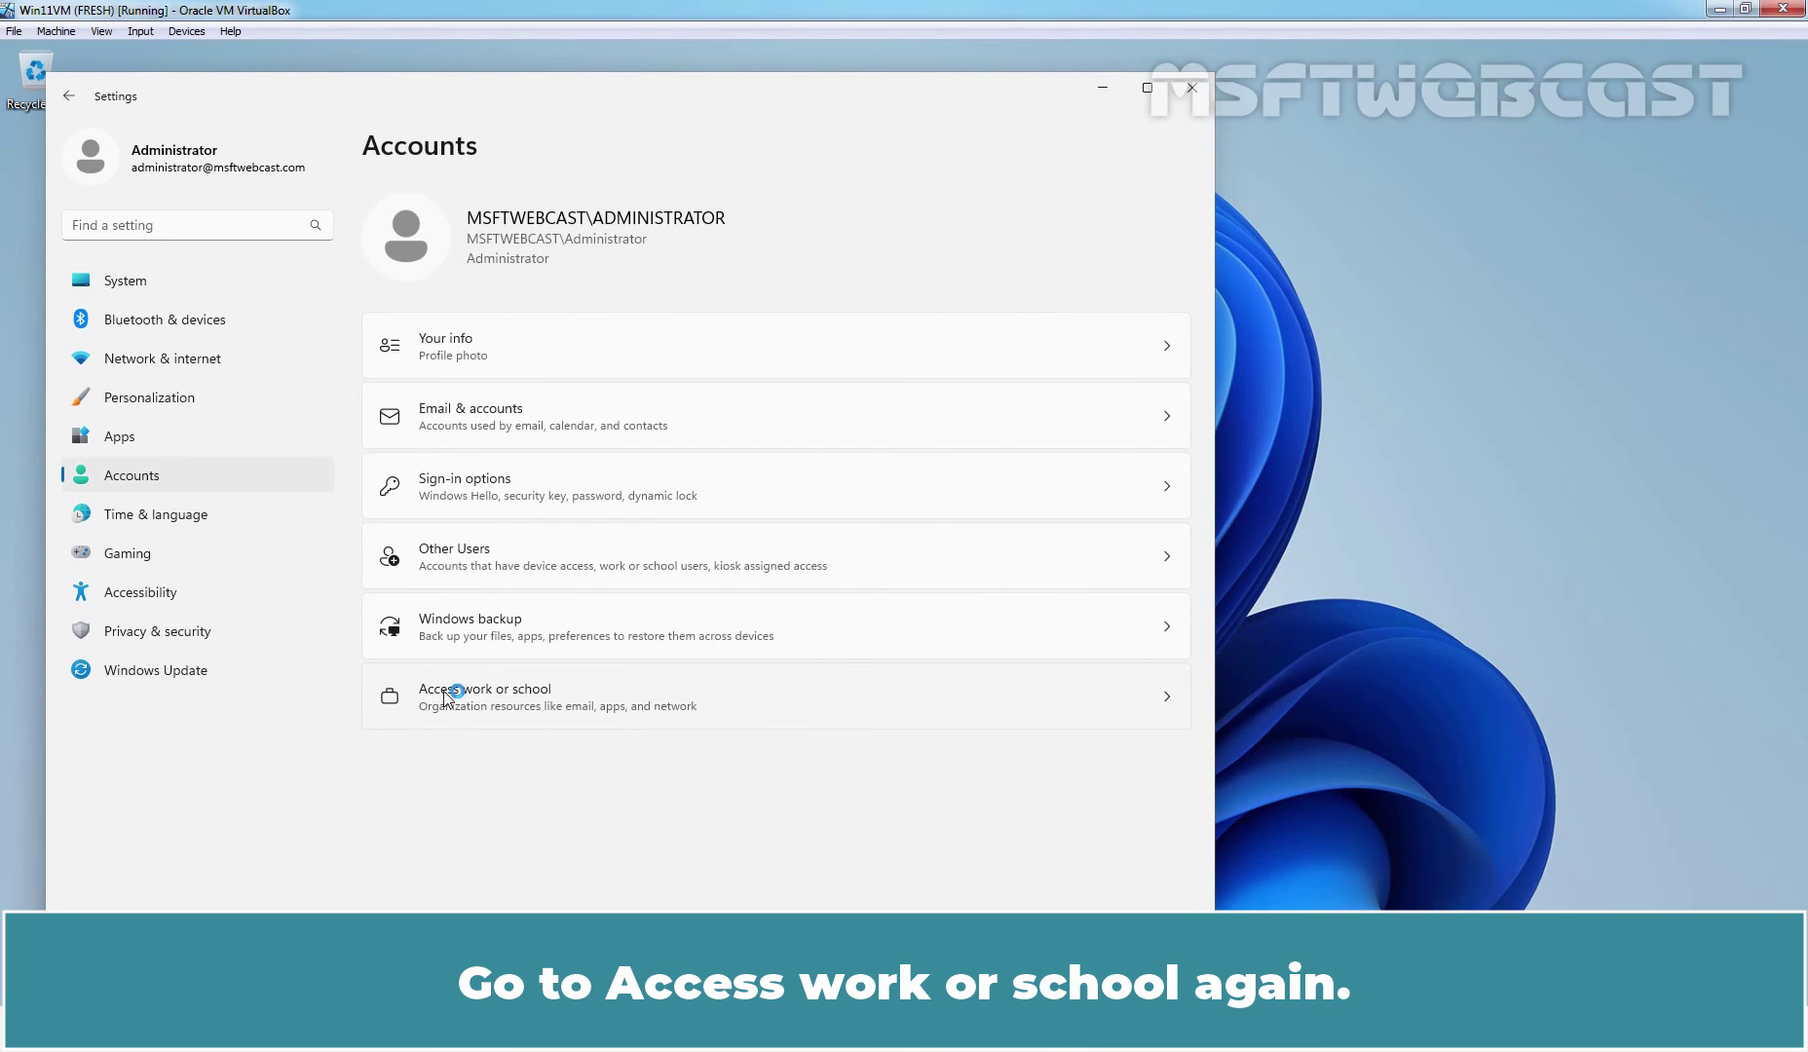
pyautogui.click(521, 698)
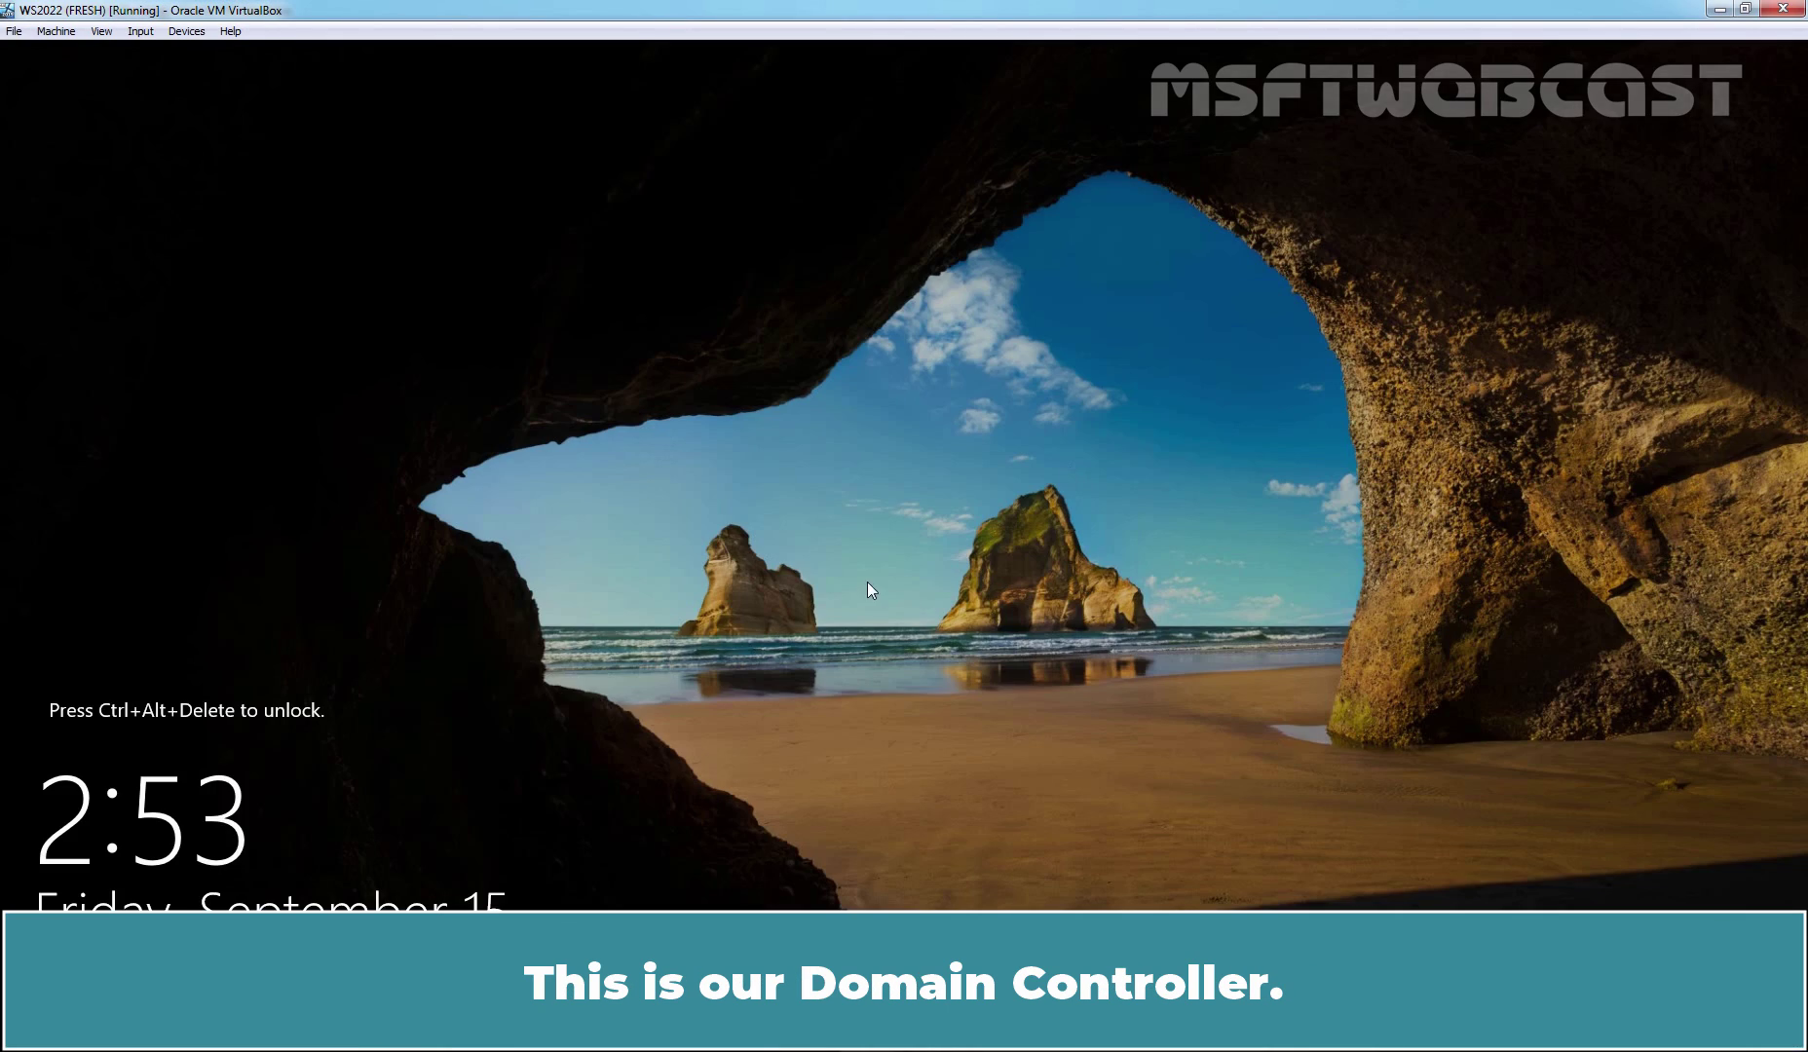
# - Sign in to the domain controller, run dsa.msc, and list msftwebcast.com's Computers container
pyautogui.hotkey('ctrl', 'alt', 'Delete')
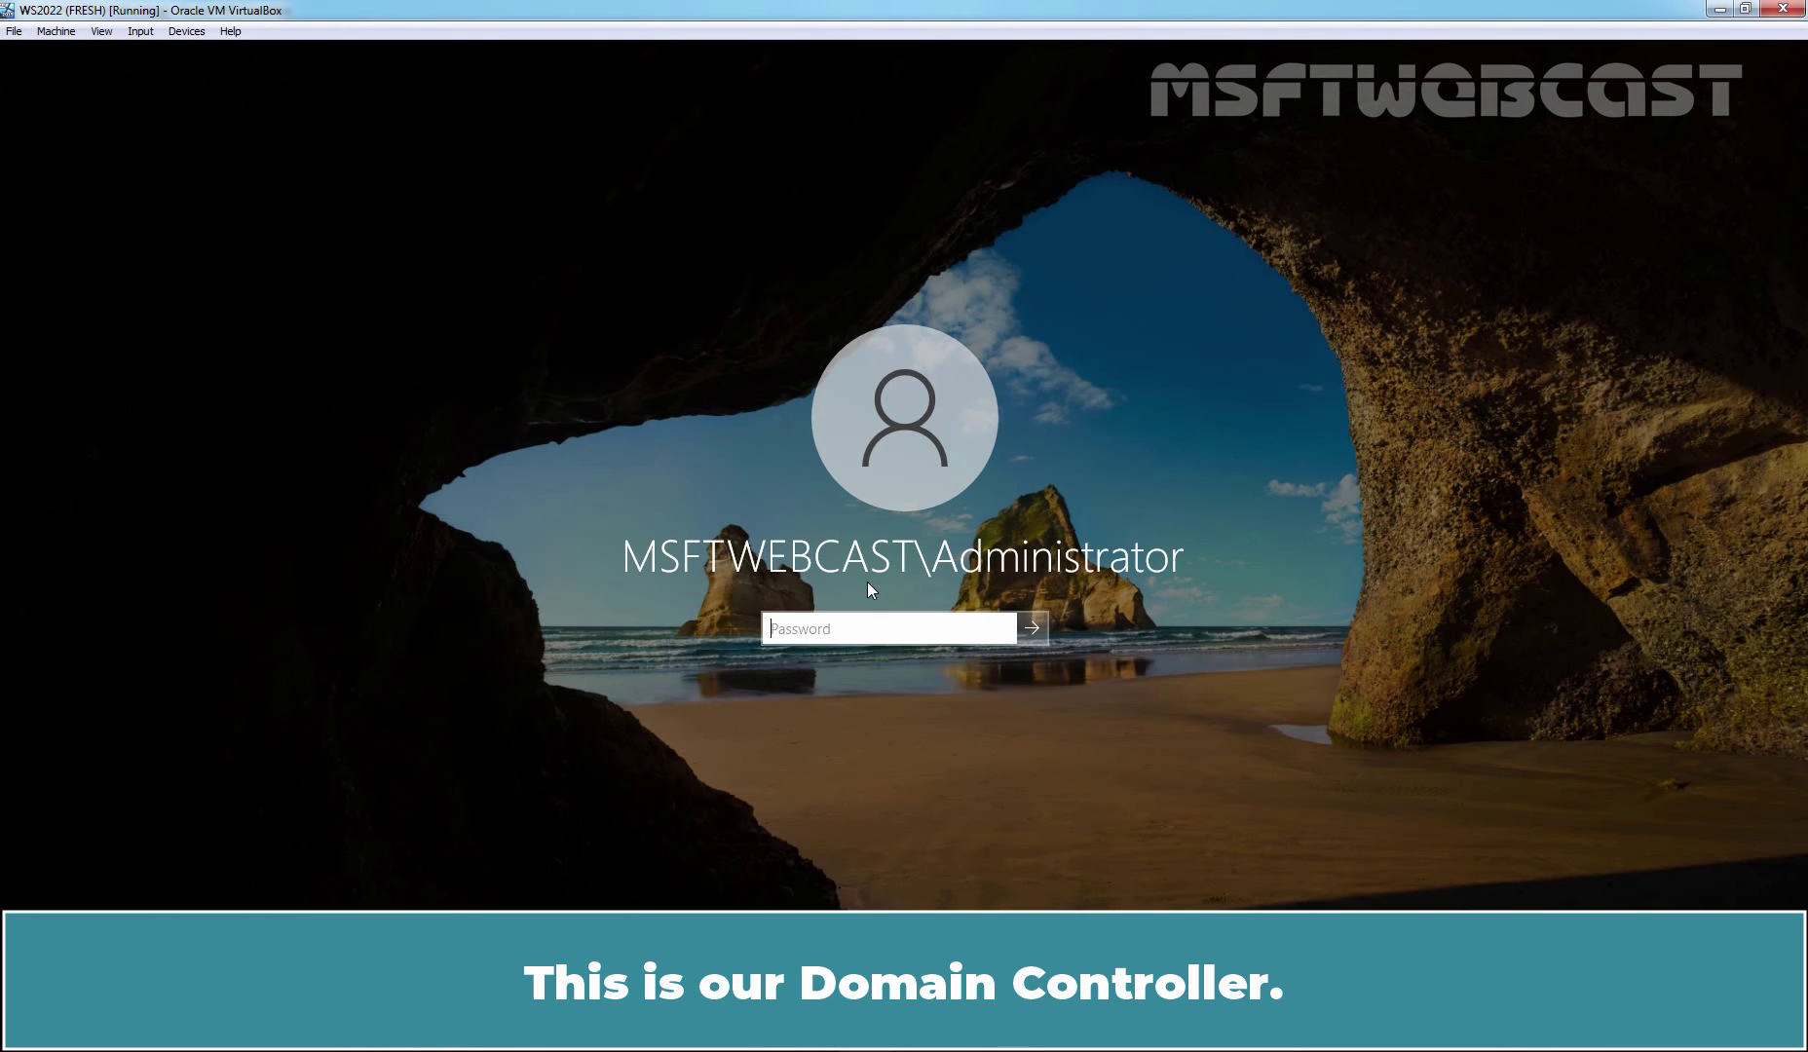
pyautogui.write('••••••••••')
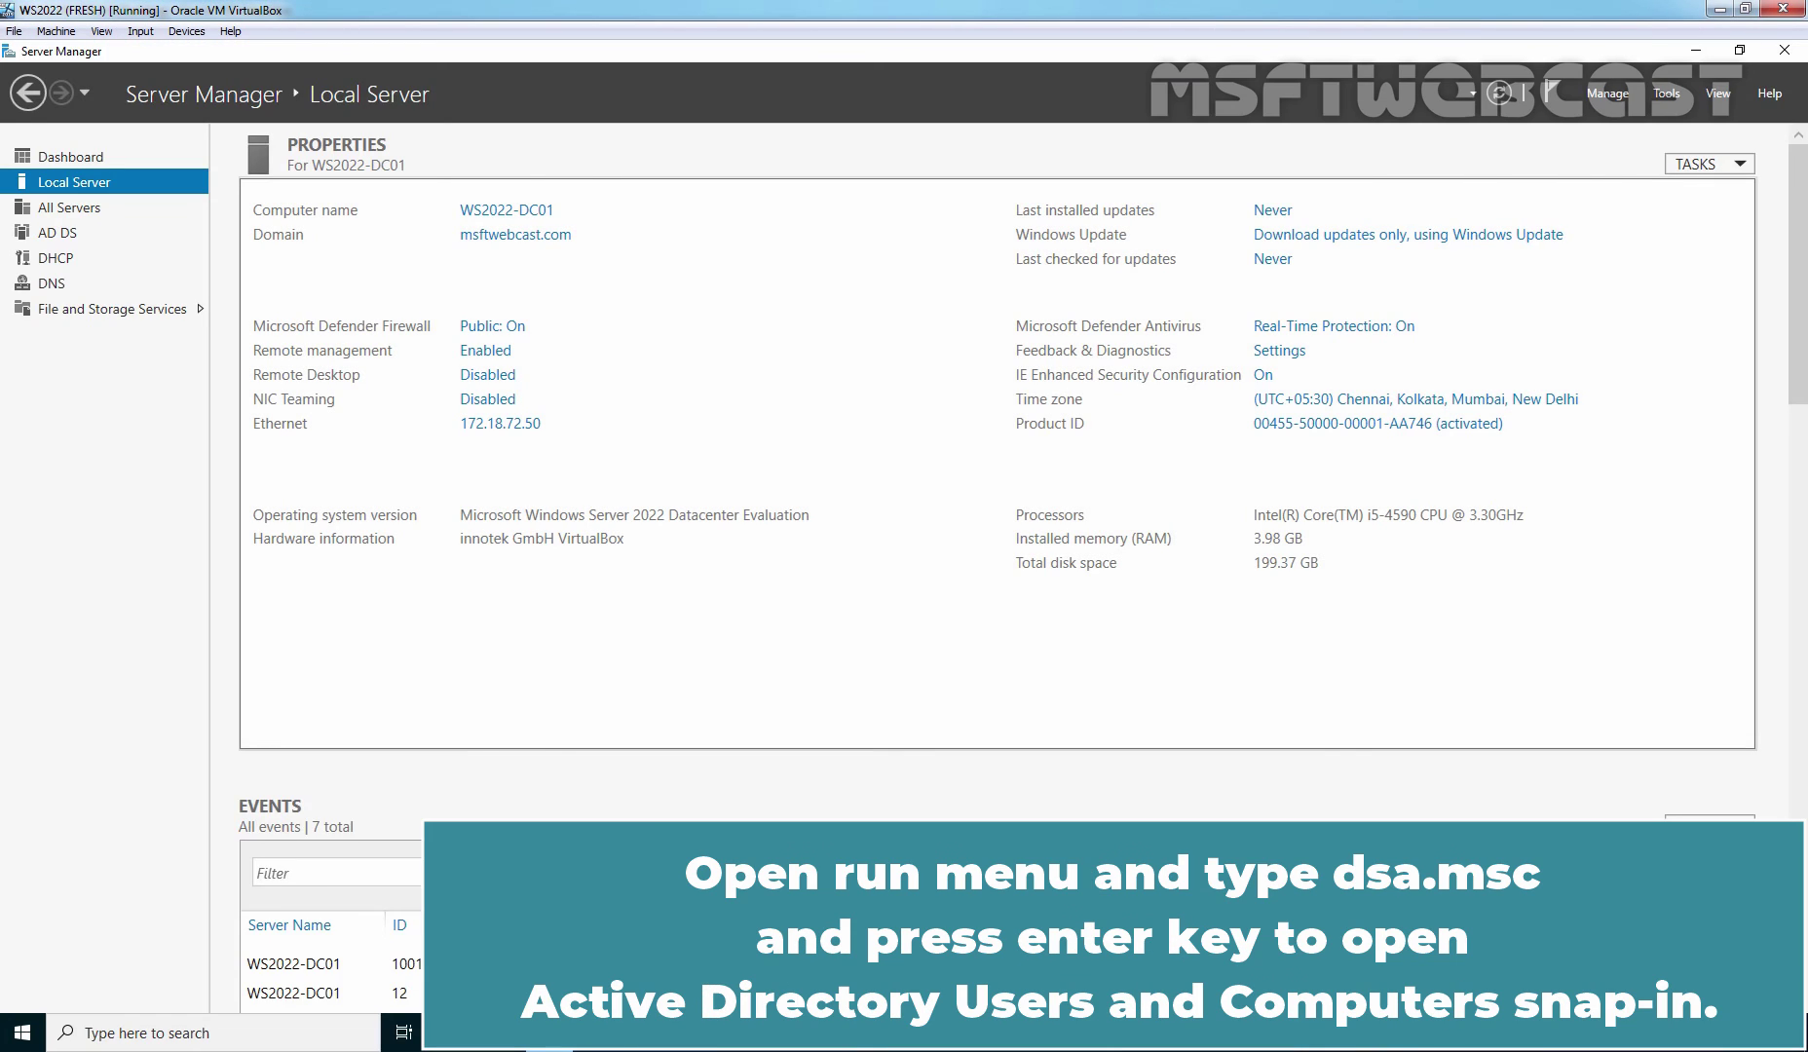
pyautogui.press('super+r')
pyautogui.write('dsa.msc')
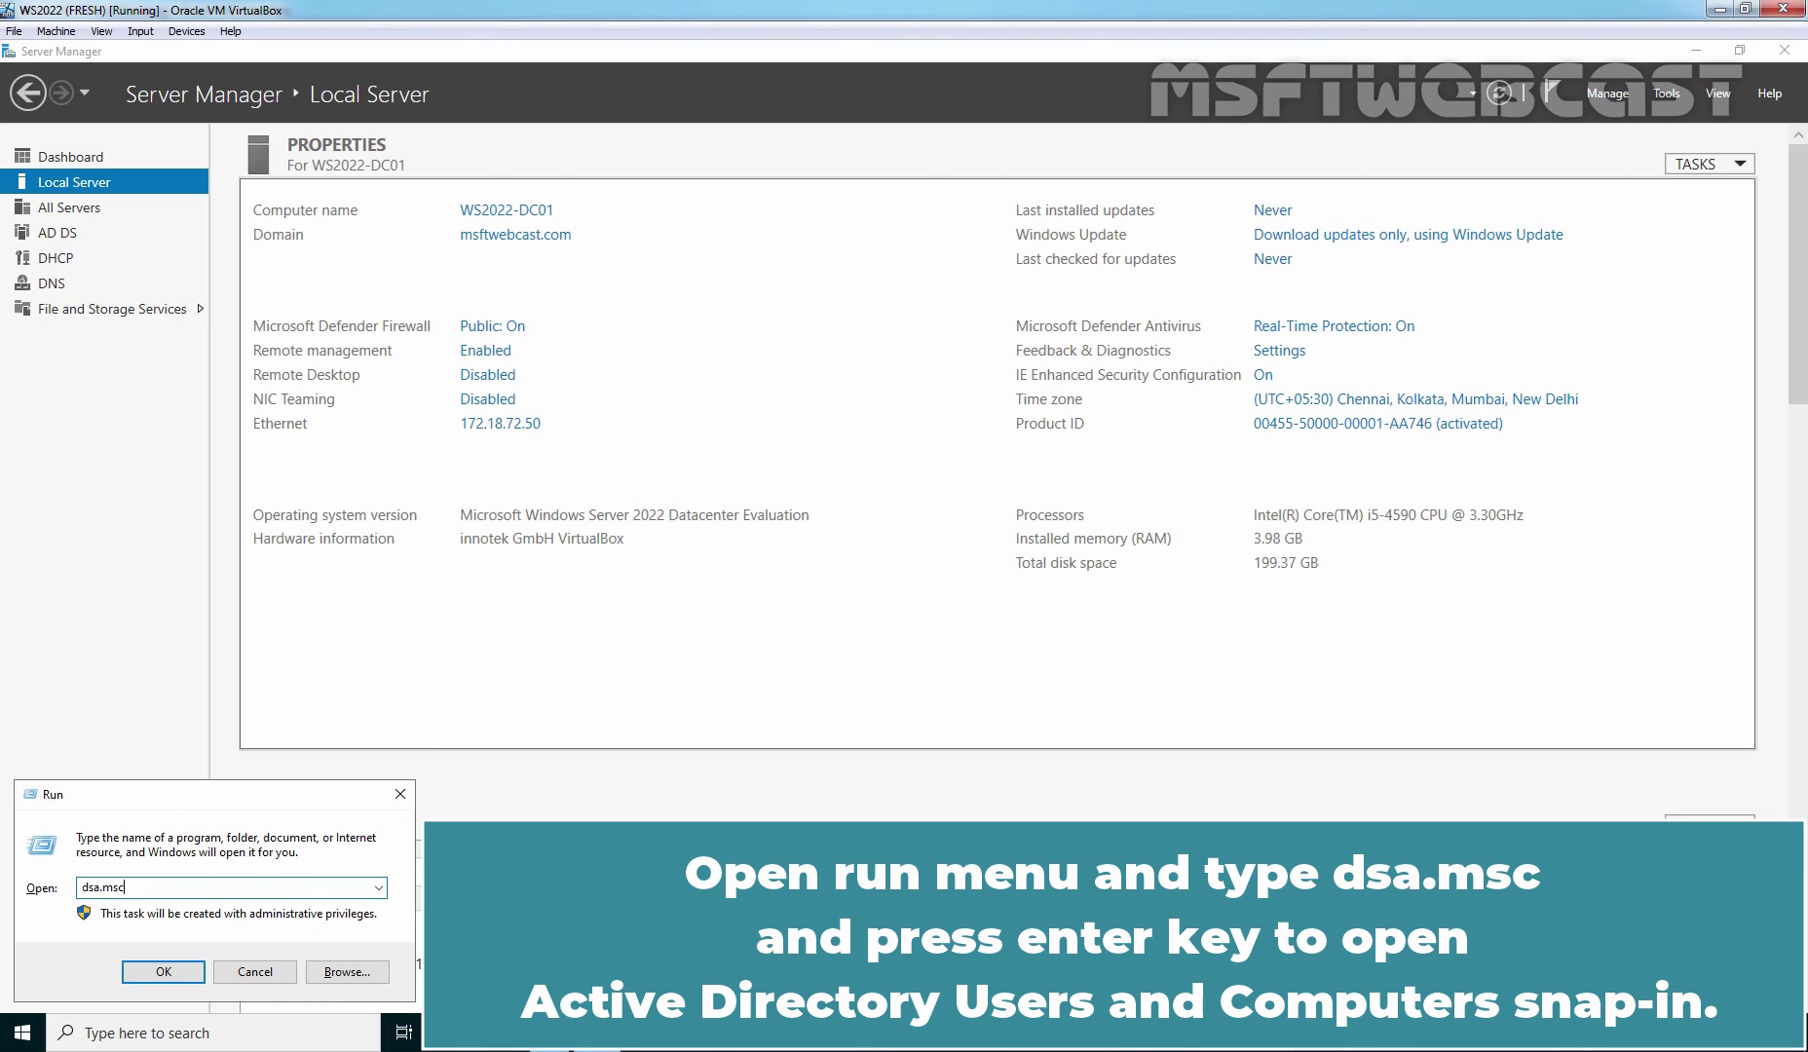
pyautogui.press('Return')
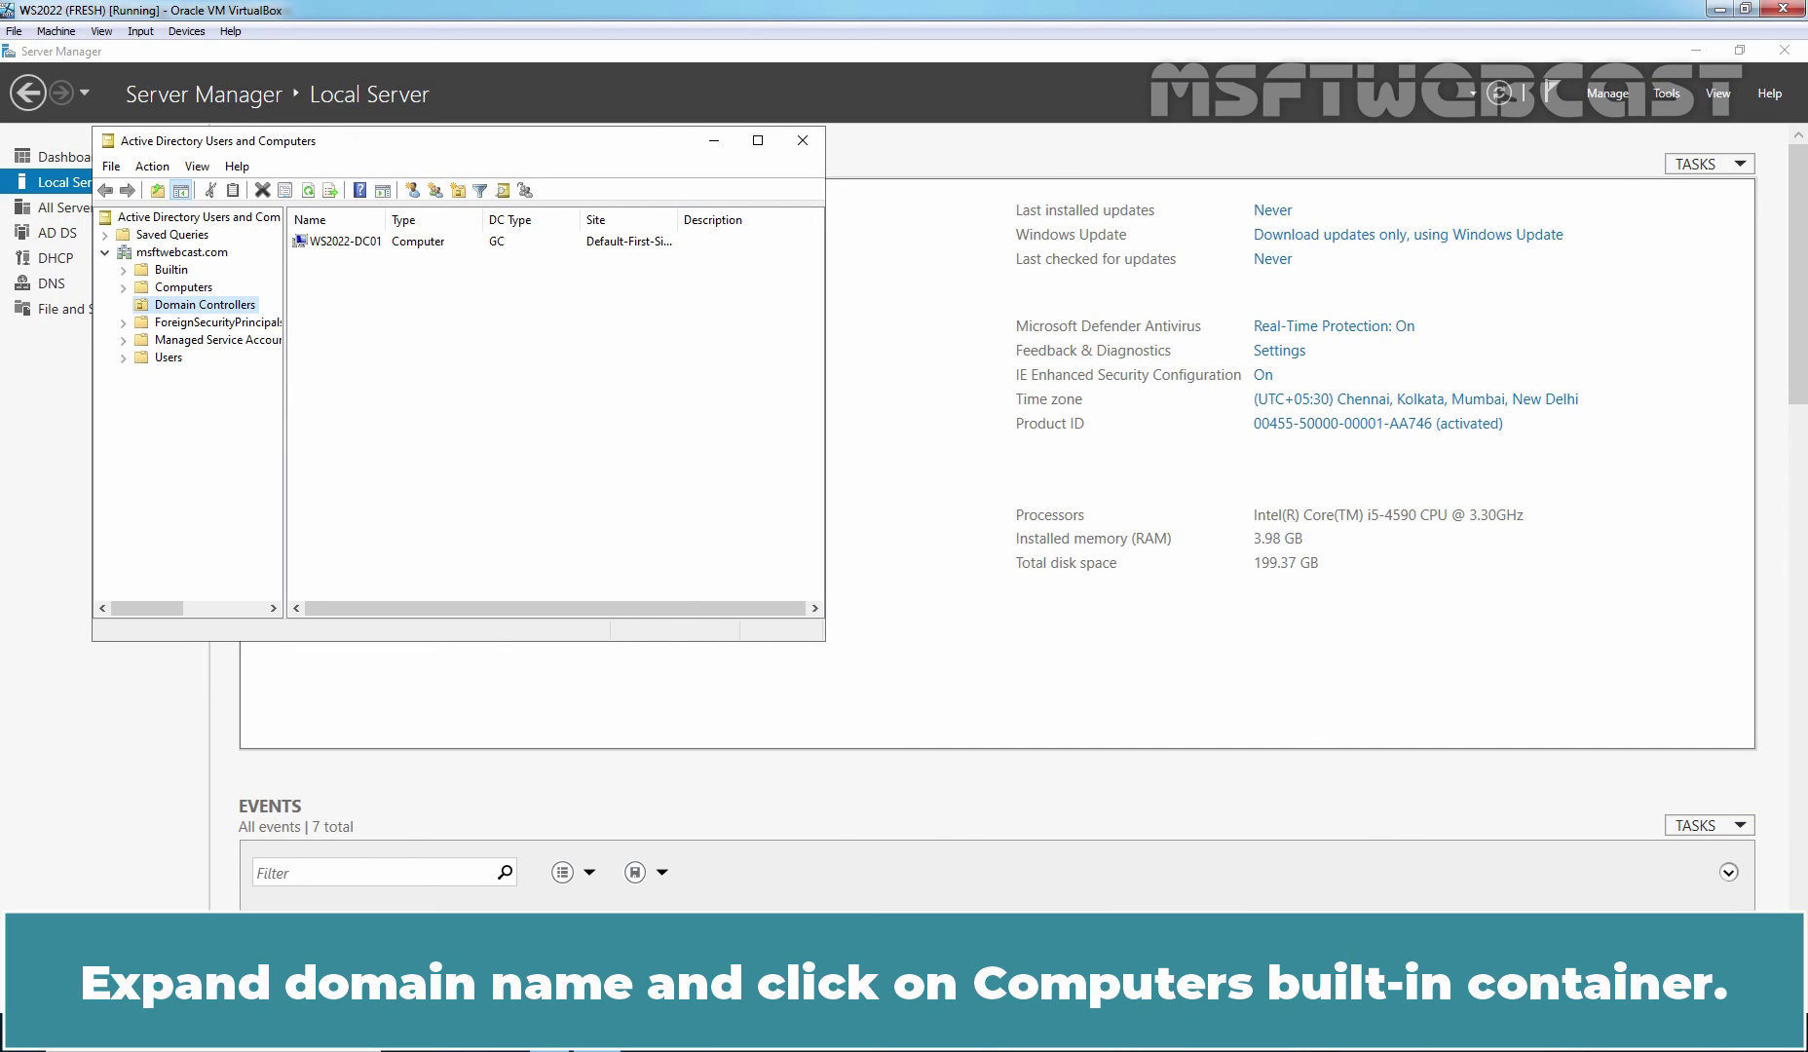
pyautogui.click(188, 290)
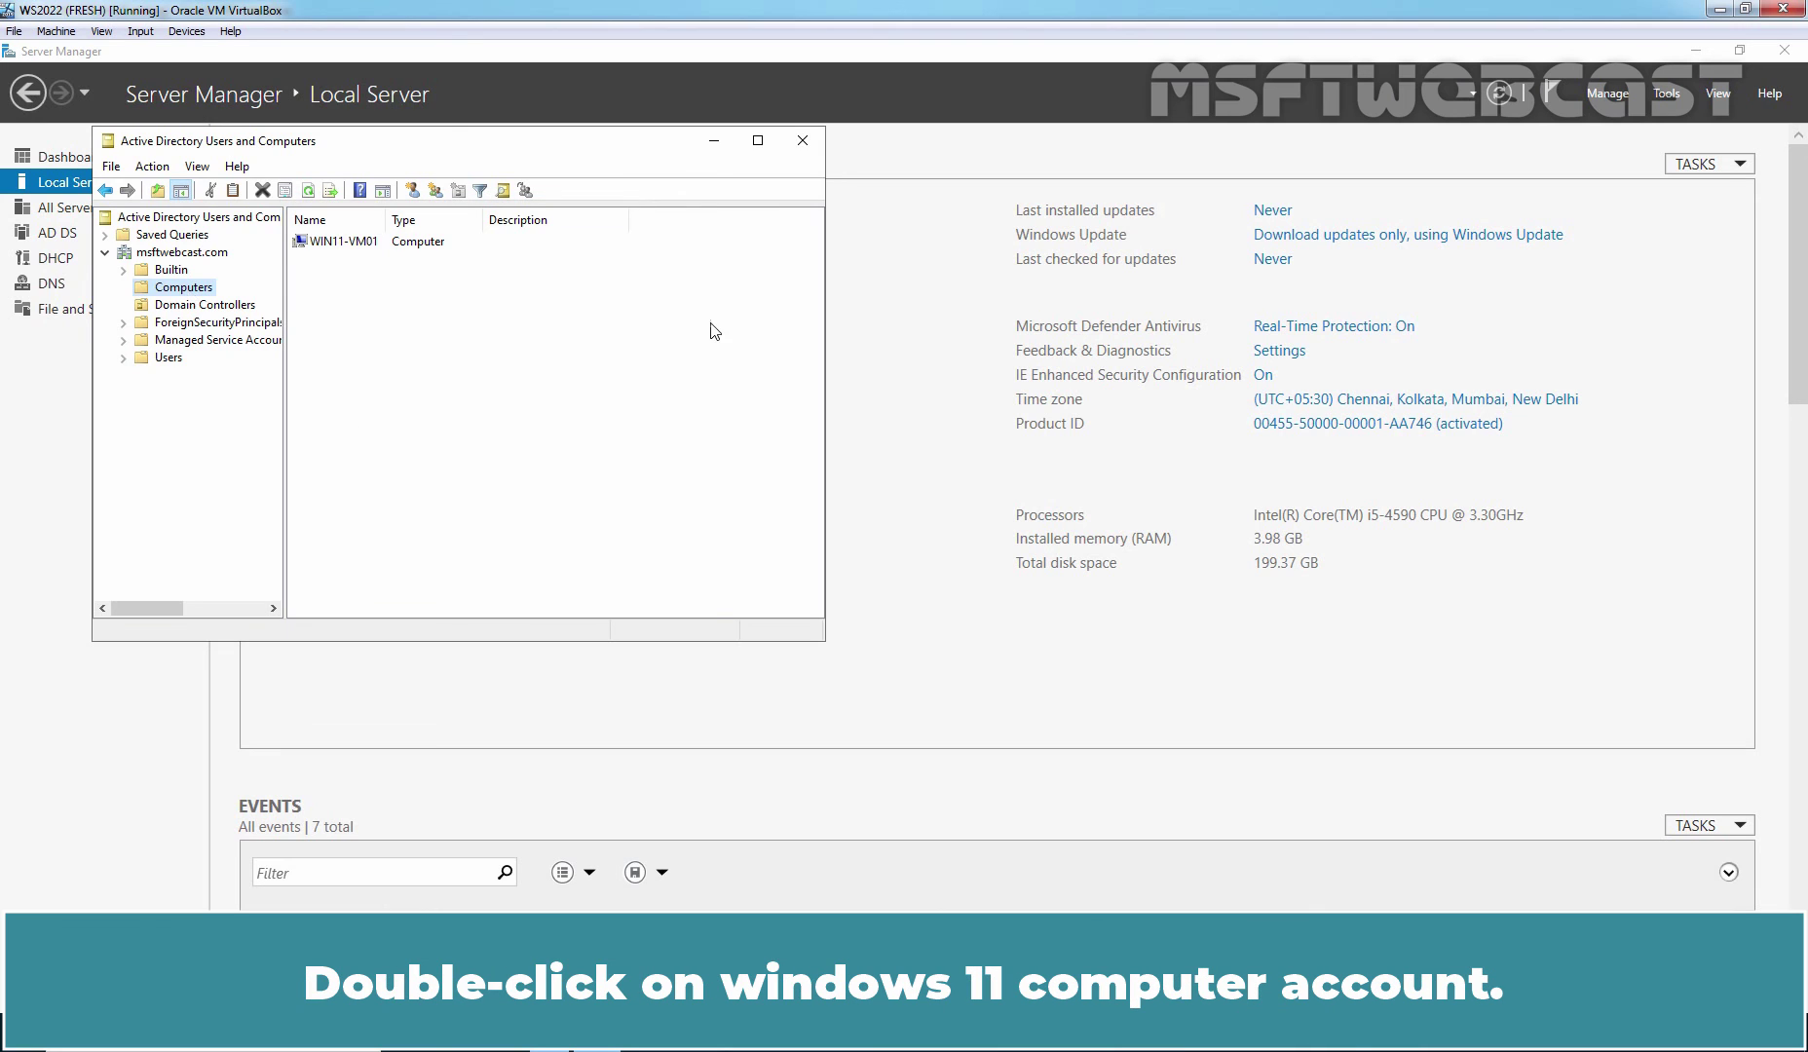
# - Open WIN11-VM01's properties on the Operating System tab: Windows 11 Enterprise Evaluation, 10.0 (22621)
pyautogui.doubleClick(341, 244)
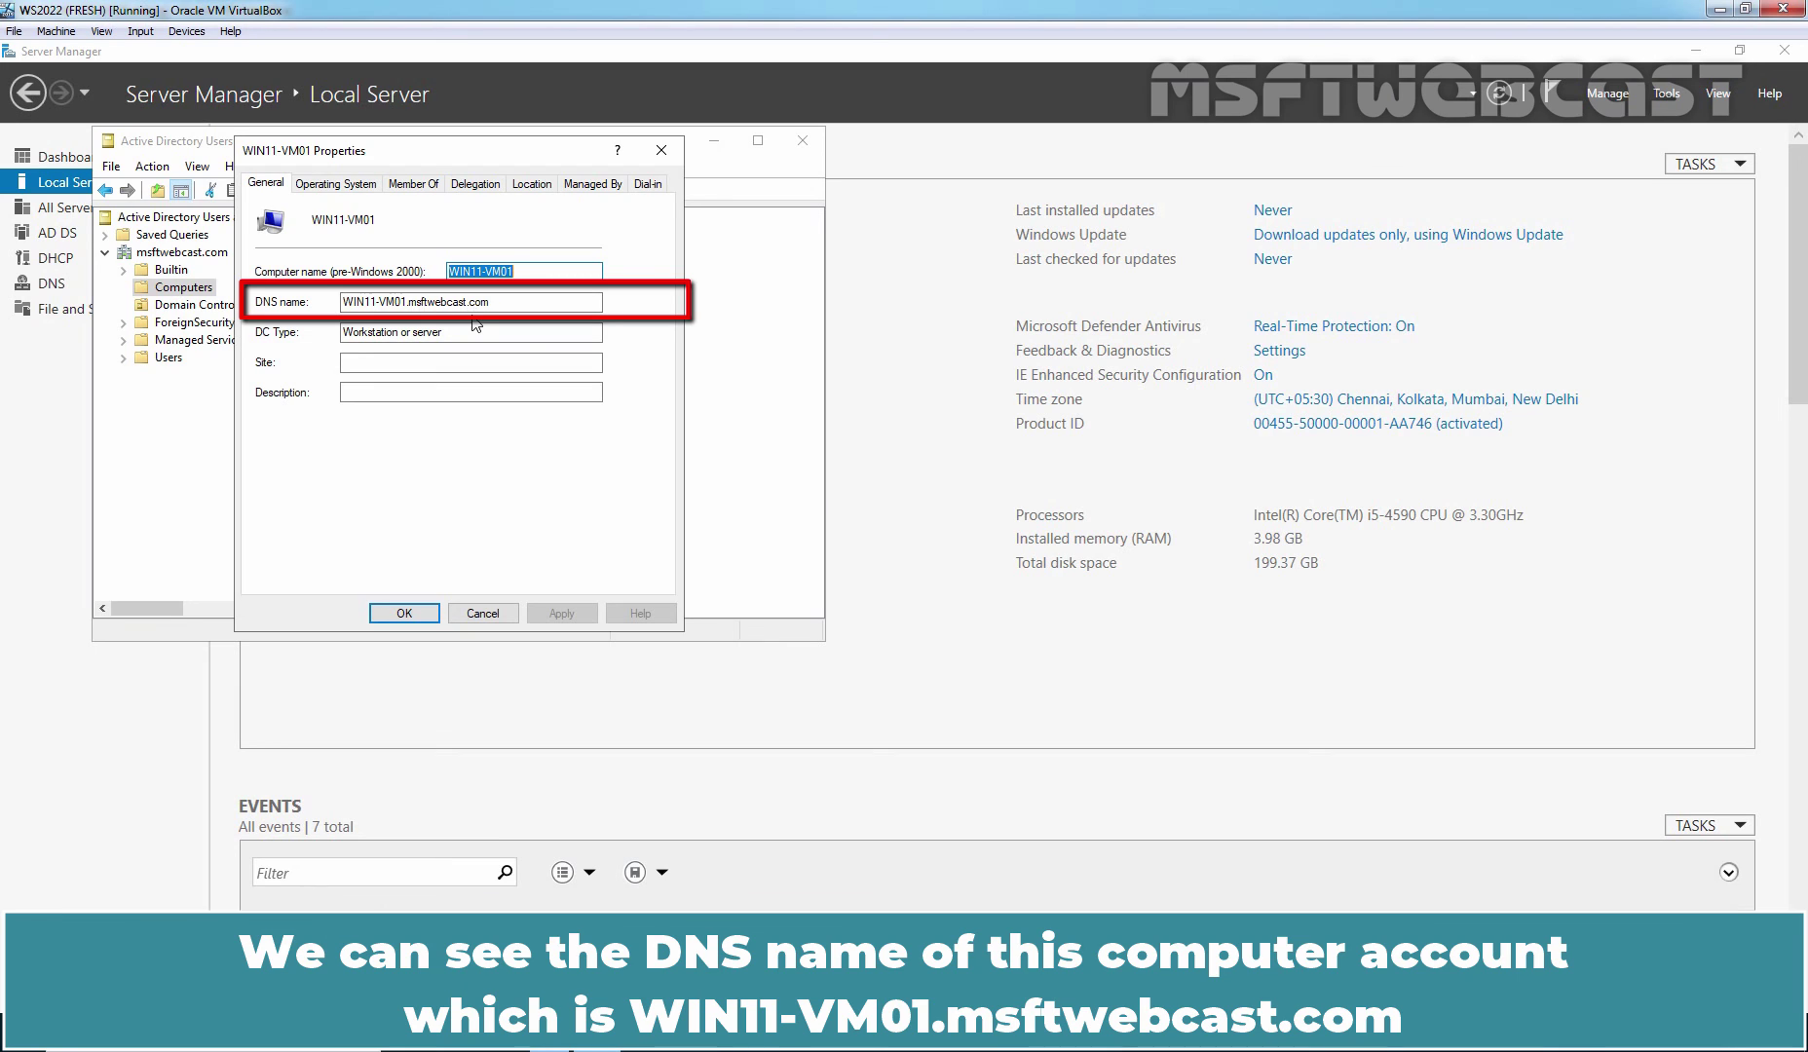
pyautogui.click(344, 187)
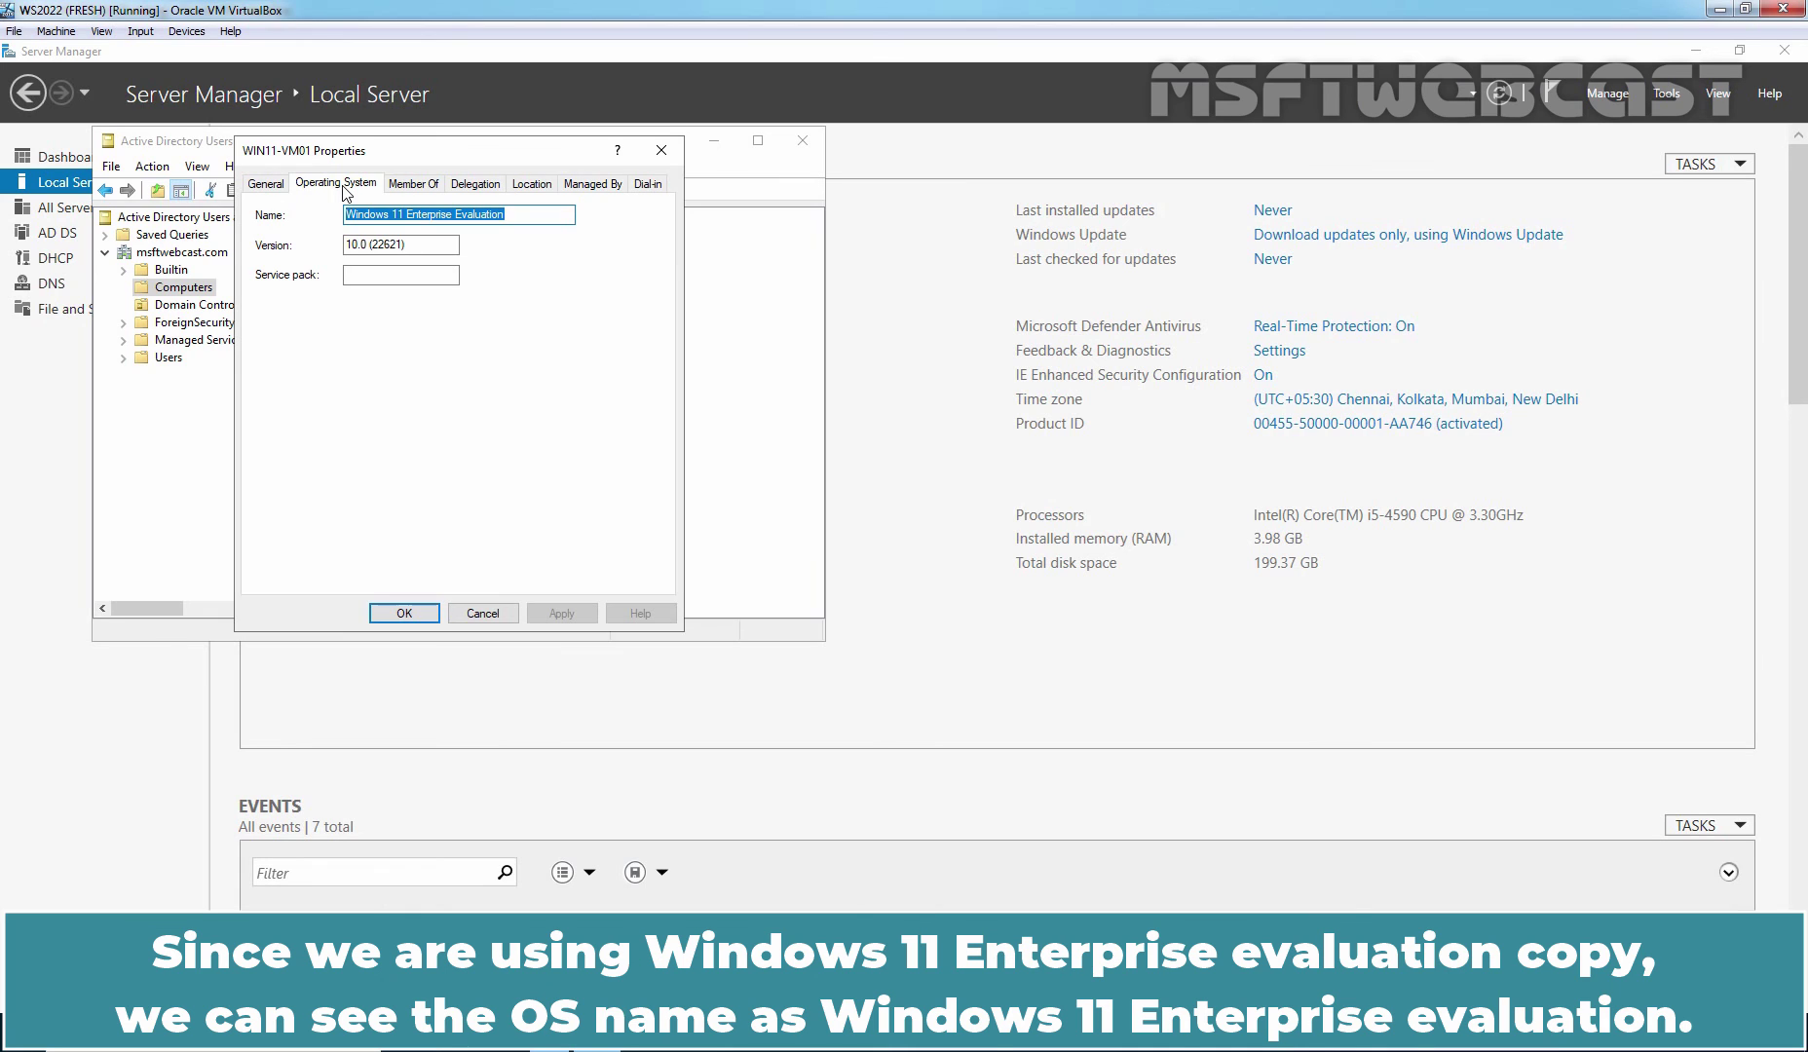